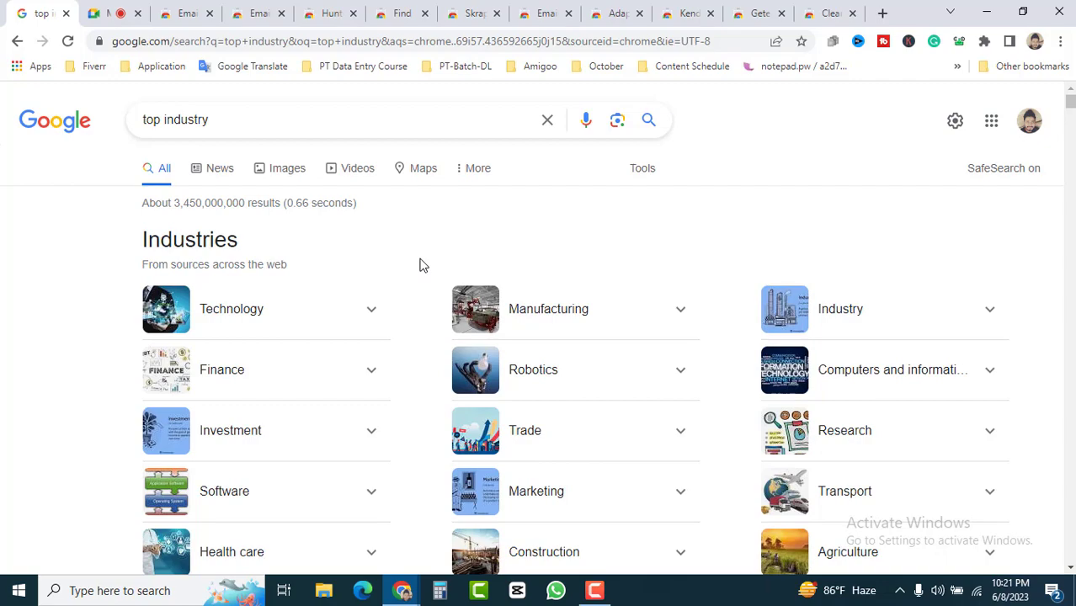
pyautogui.scroll(-10, 419, 278)
pyautogui.scroll(10, 413, 290)
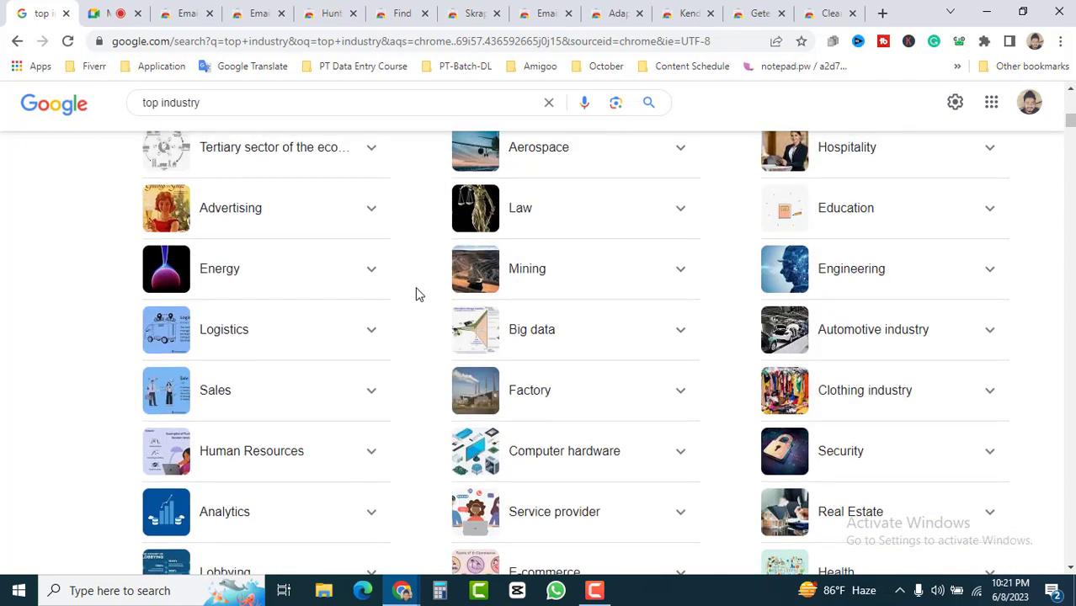
pyautogui.scroll(-3, 419, 295)
pyautogui.scroll(3, 419, 295)
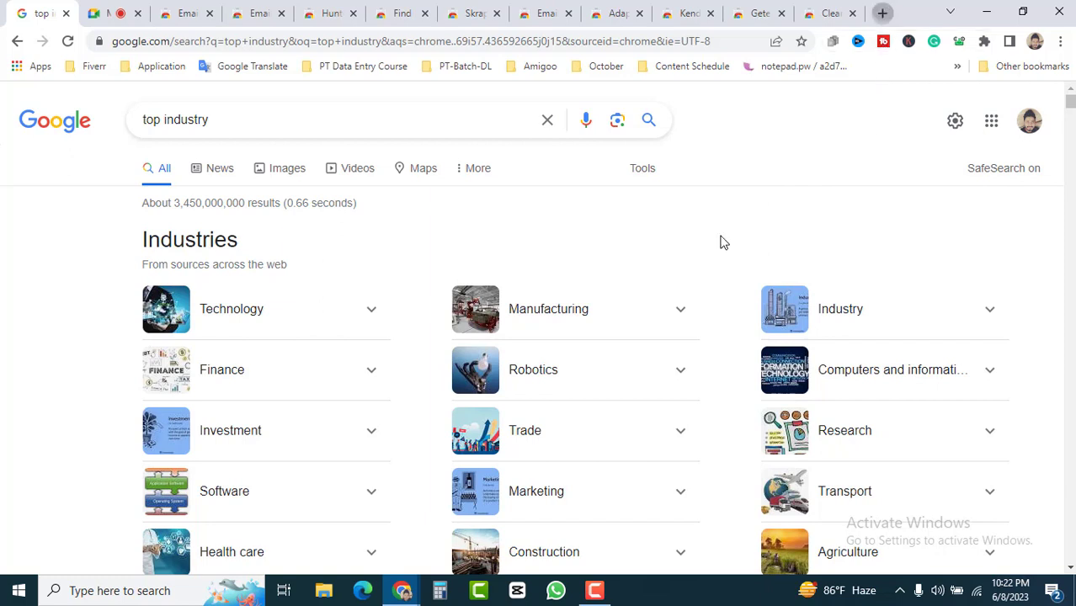
# Create a new blank Google Sheets spreadsheet in a separate browser tab.
pyautogui.hotkey('ctrl', 't')
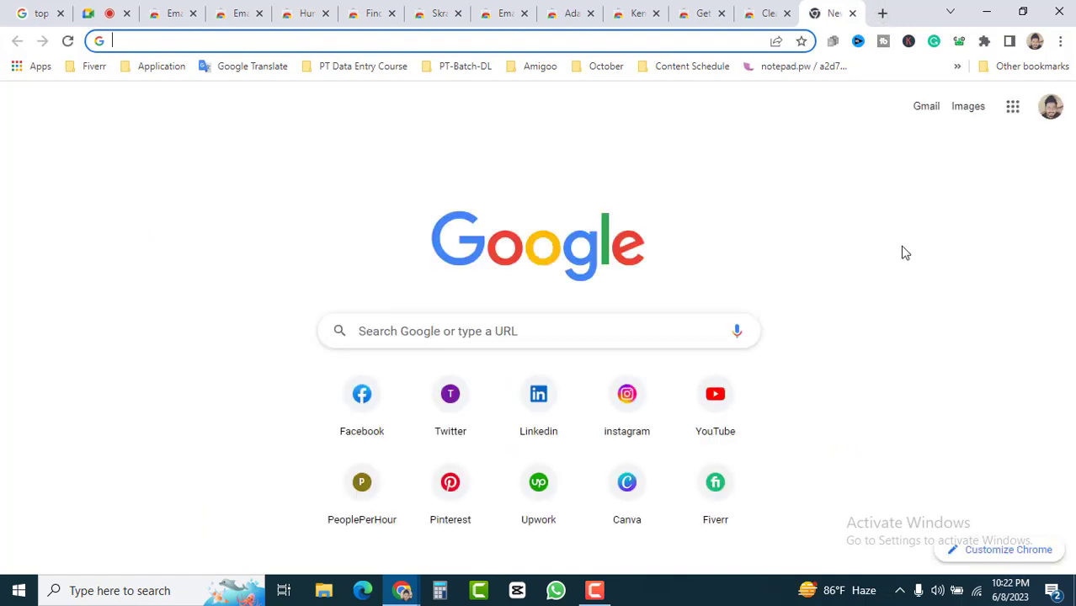
pyautogui.click(1015, 115)
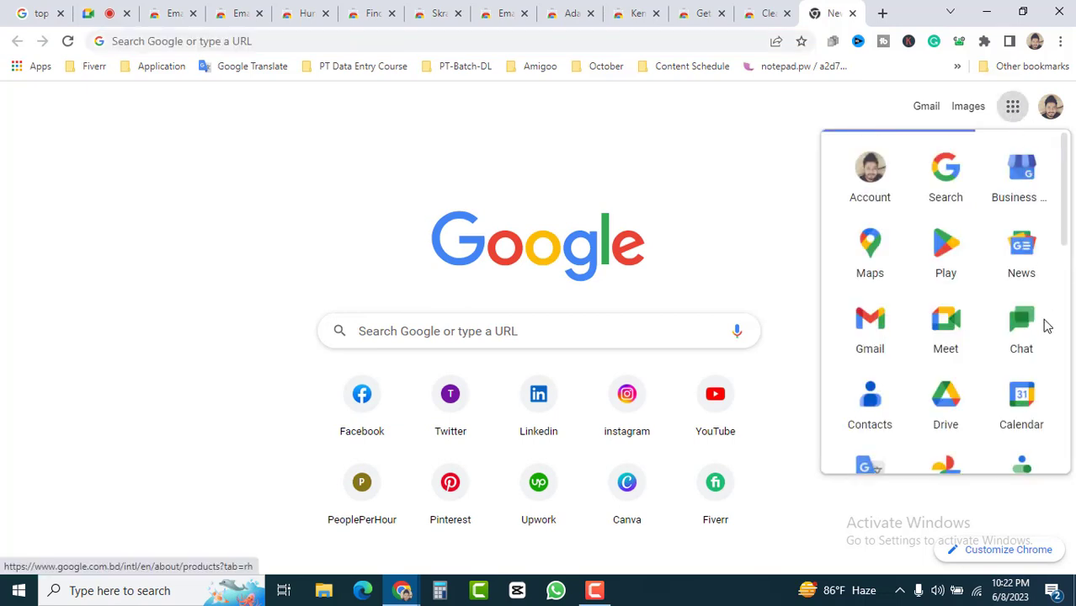
pyautogui.scroll(-3, 1020, 378)
pyautogui.click(1021, 378)
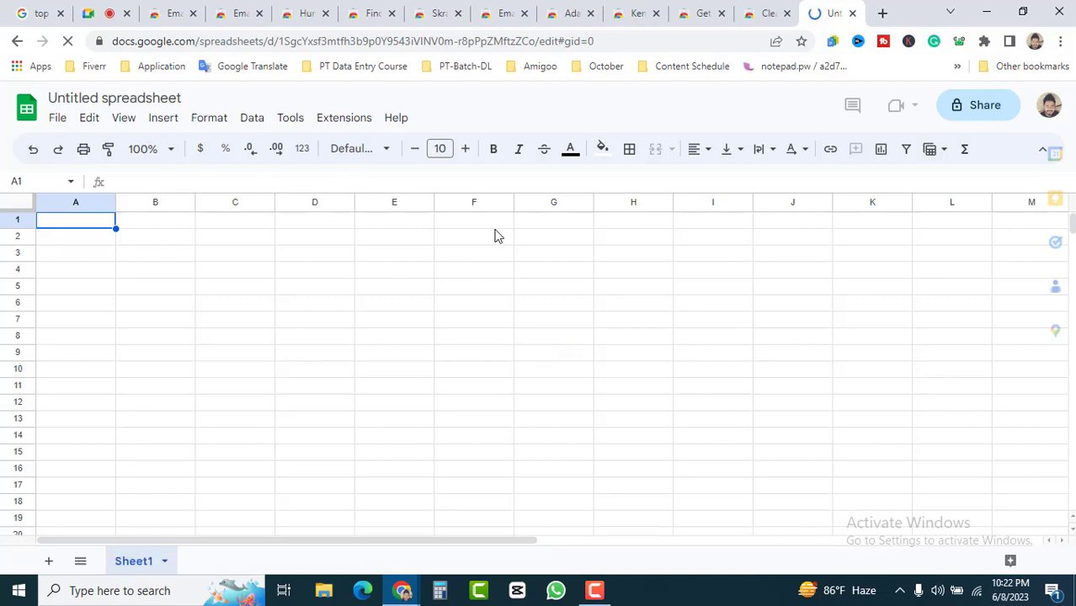
# Admit the waiting participant to the Google Meet call, and return to the blank spreadsheet with the presenting notification dismissed.
pyautogui.hotkey('ctrl', '2')
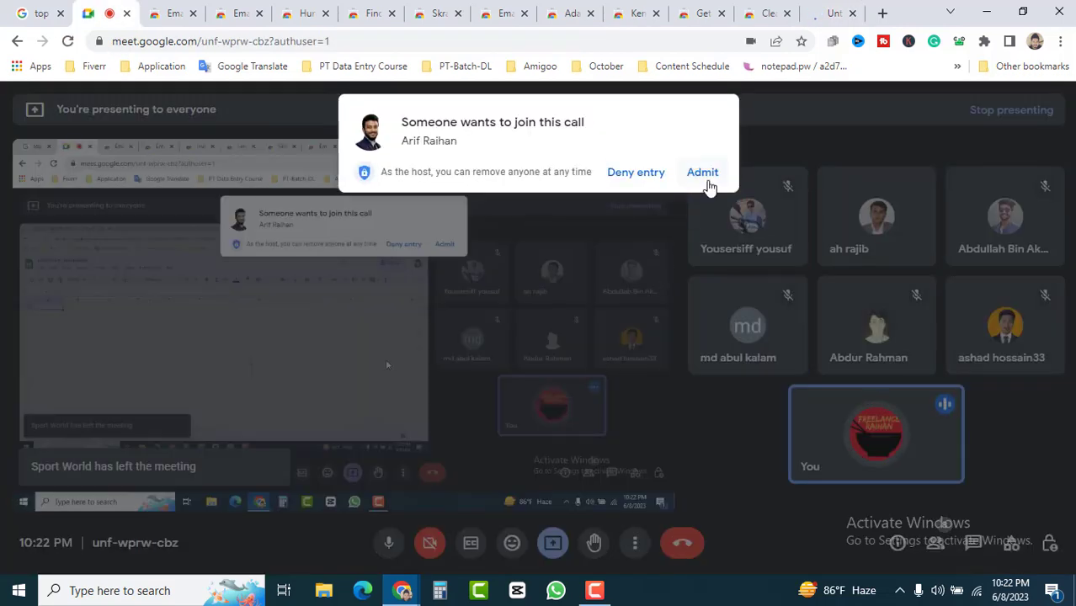
pyautogui.click(702, 171)
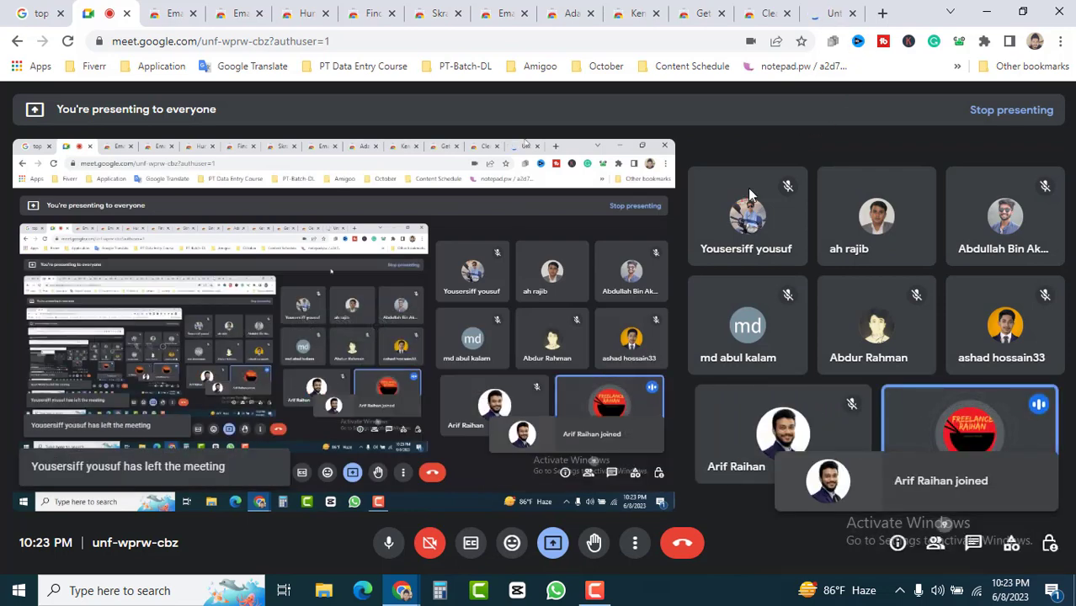
pyautogui.hotkey('ctrl', '9')
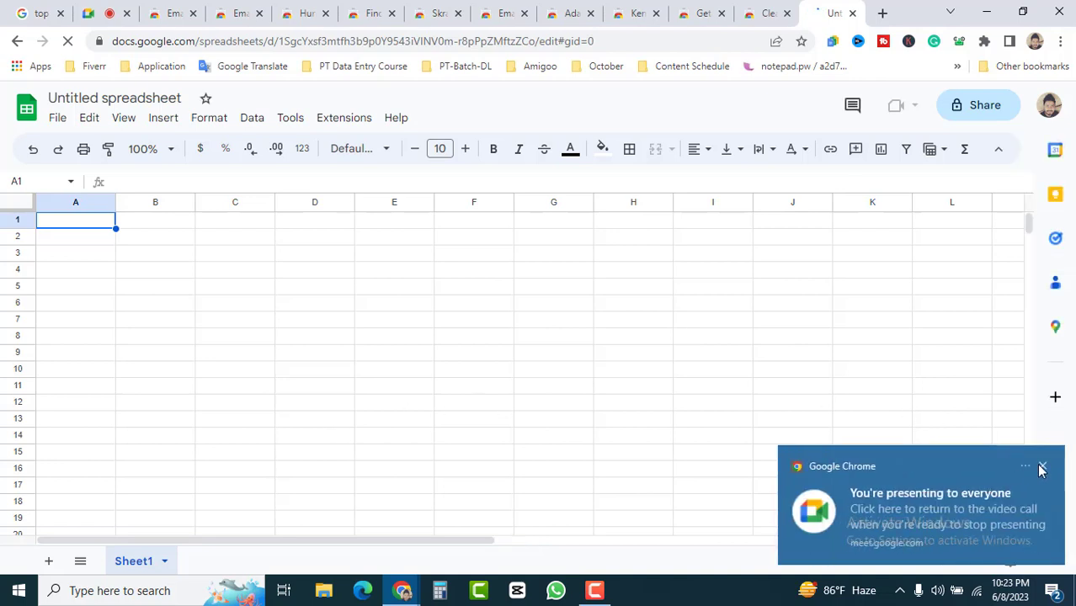
pyautogui.click(1041, 469)
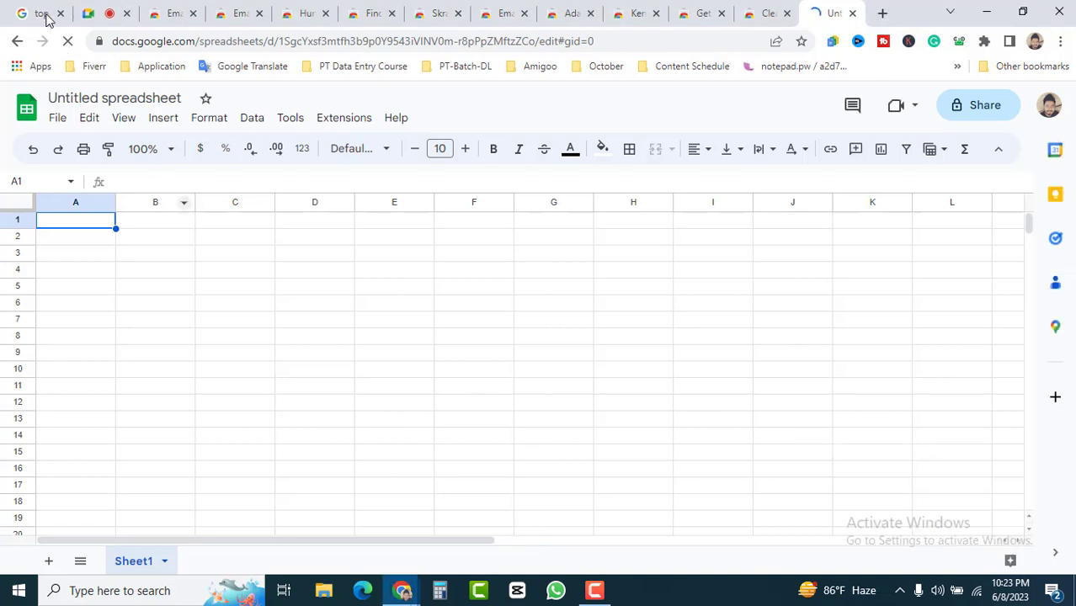
# Copy the industry name Technology from the Google results and rename Sheet1 in the spreadsheet as Technology.
pyautogui.hotkey('ctrl', '1')
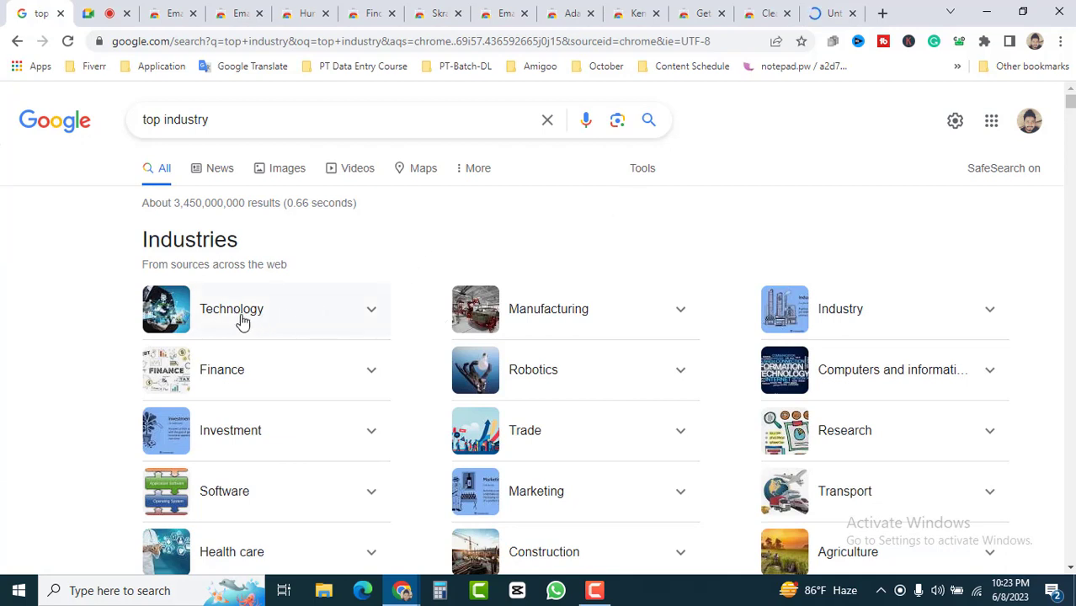
pyautogui.tripleClick(278, 307)
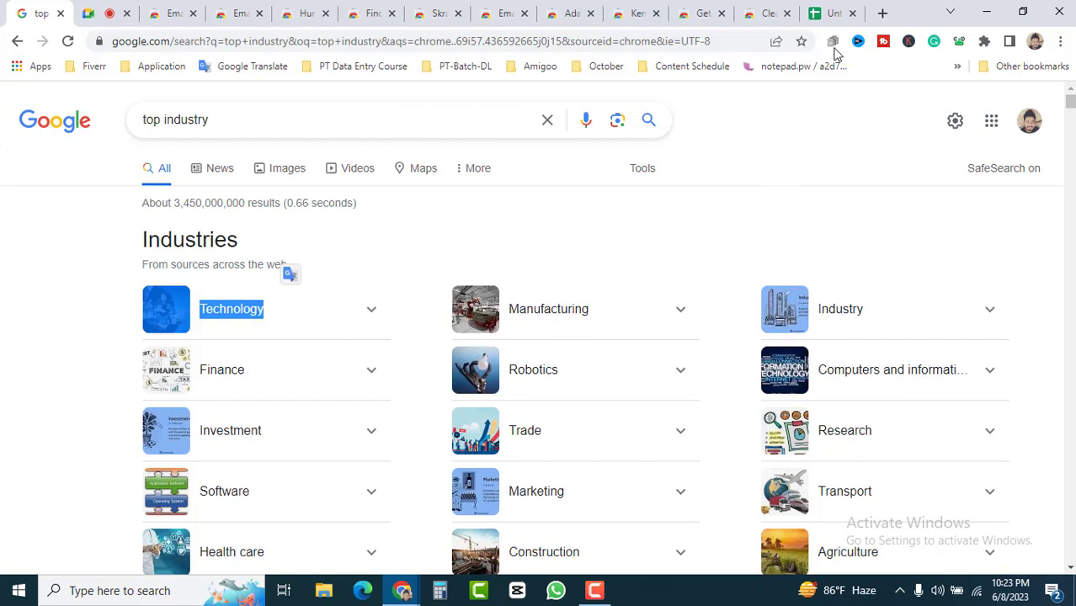
pyautogui.click(825, 17)
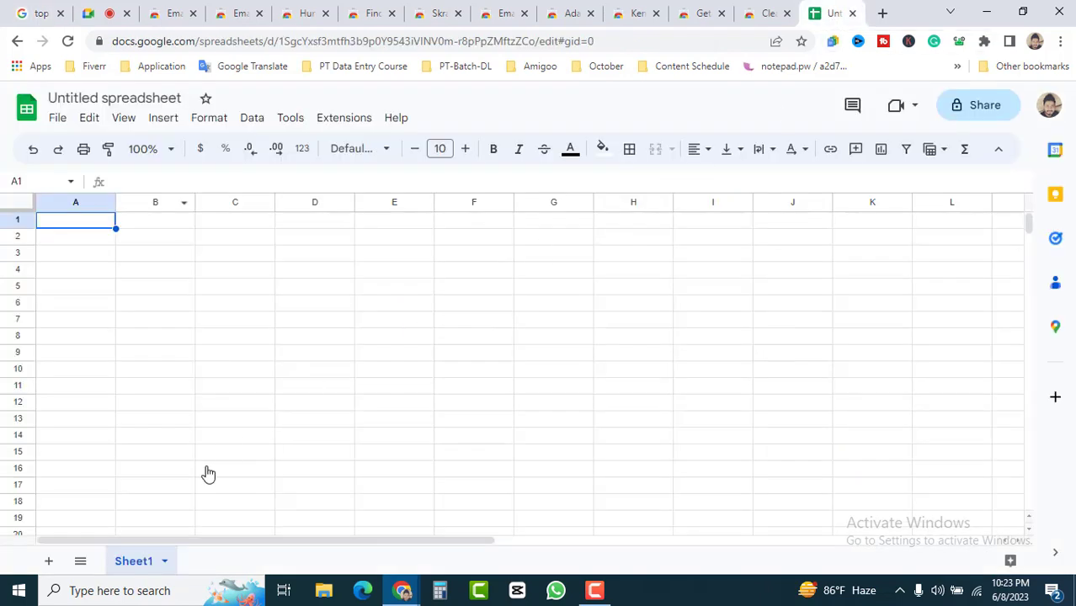
pyautogui.doubleClick(133, 563)
pyautogui.write('Technology')
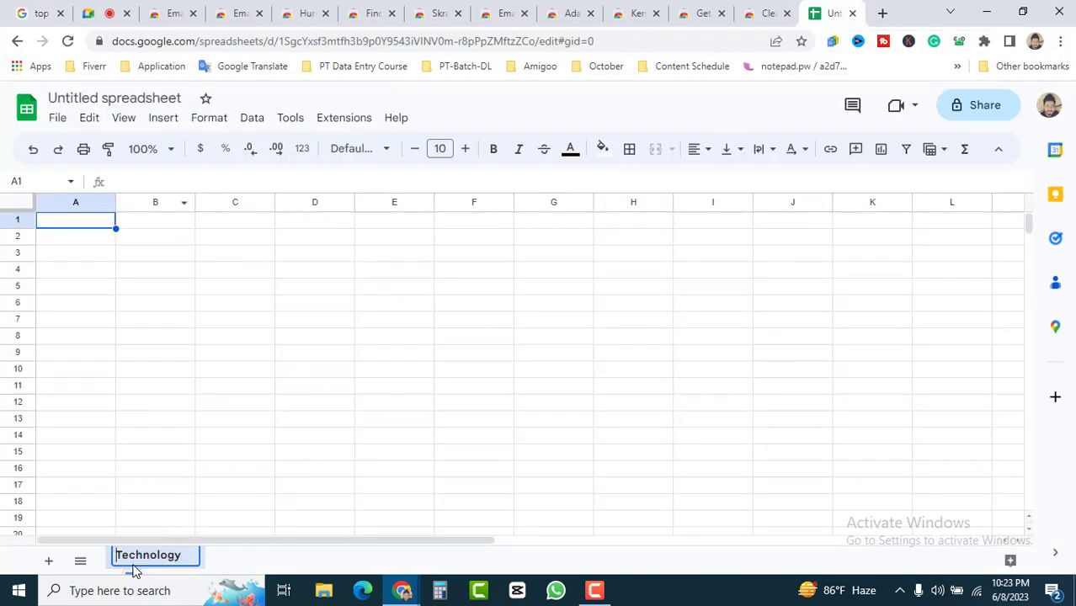
pyautogui.click(273, 488)
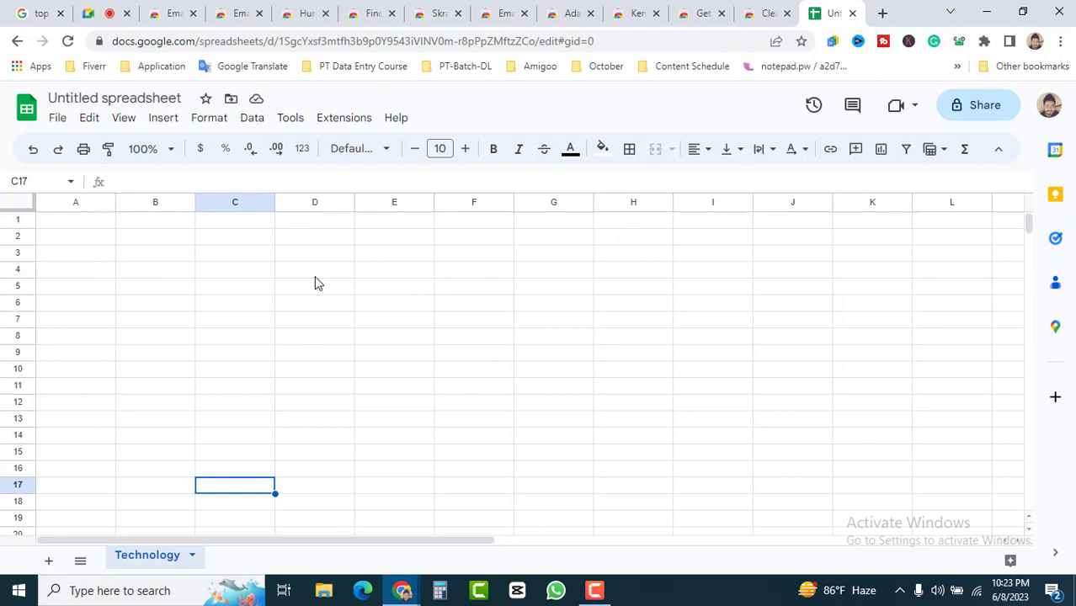
# Fill the whole of row 10 in the Technology sheet with light red.
pyautogui.click(70, 222)
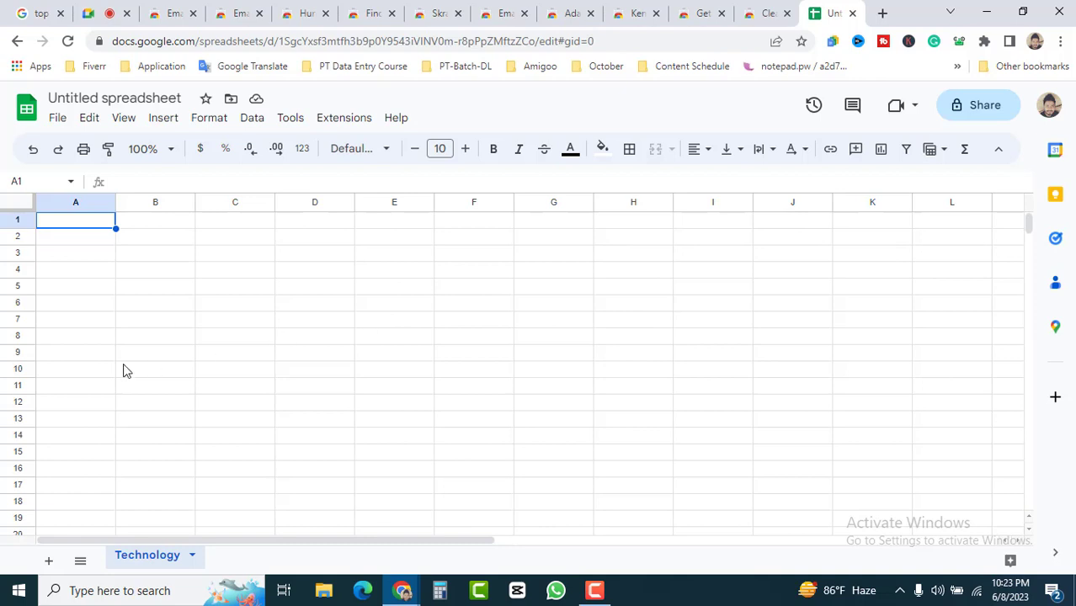
pyautogui.click(17, 369)
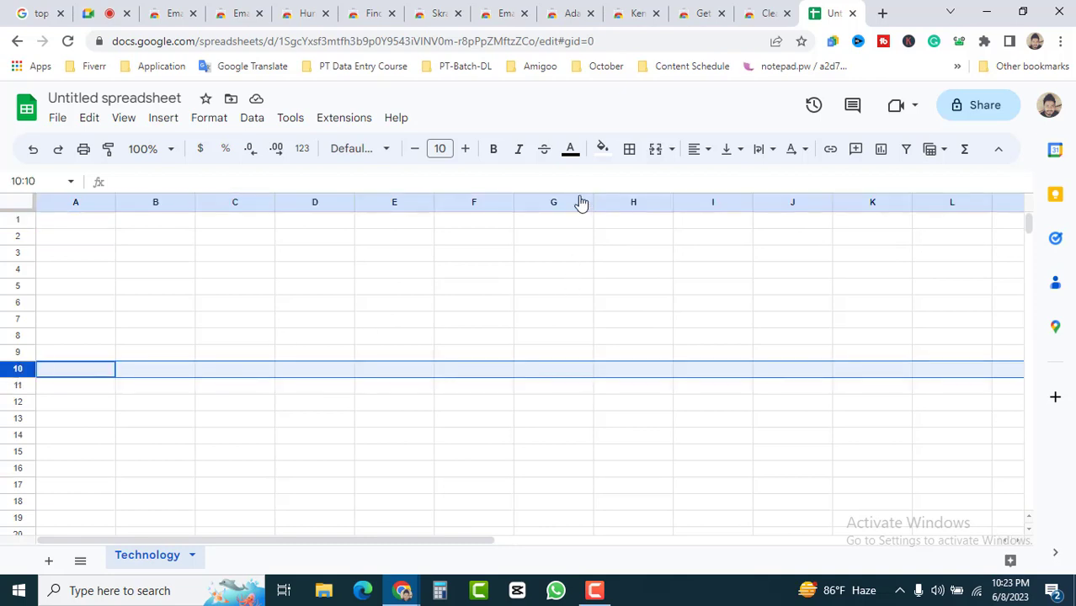
pyautogui.click(601, 150)
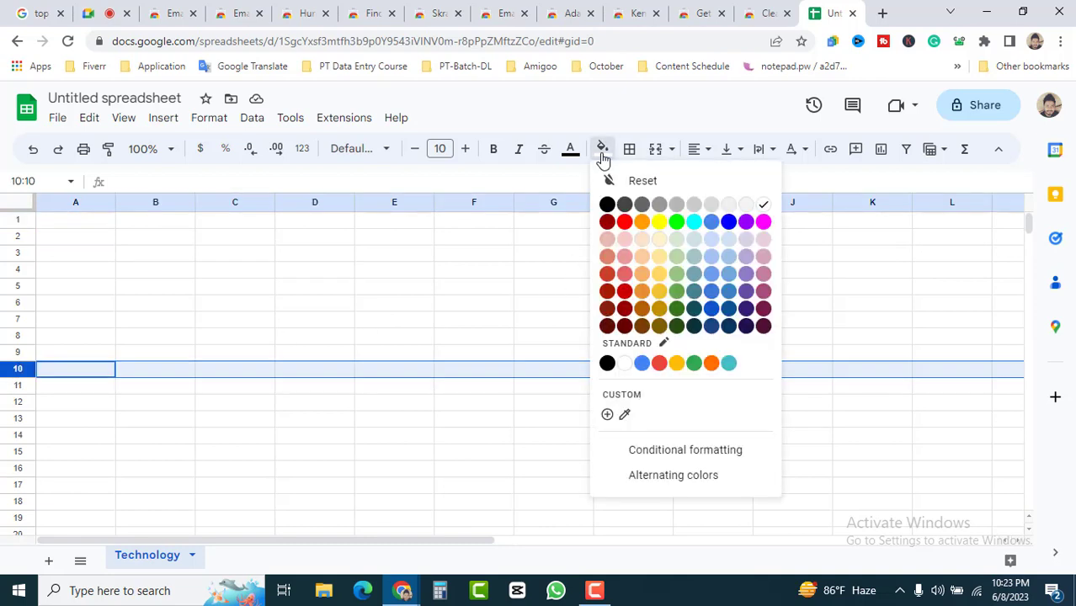
pyautogui.click(626, 246)
pyautogui.click(495, 319)
# Copy the industry name Manufacturing from the Google "top industry" results and return to the spreadsheet.
pyautogui.hotkey('ctrl', '1')
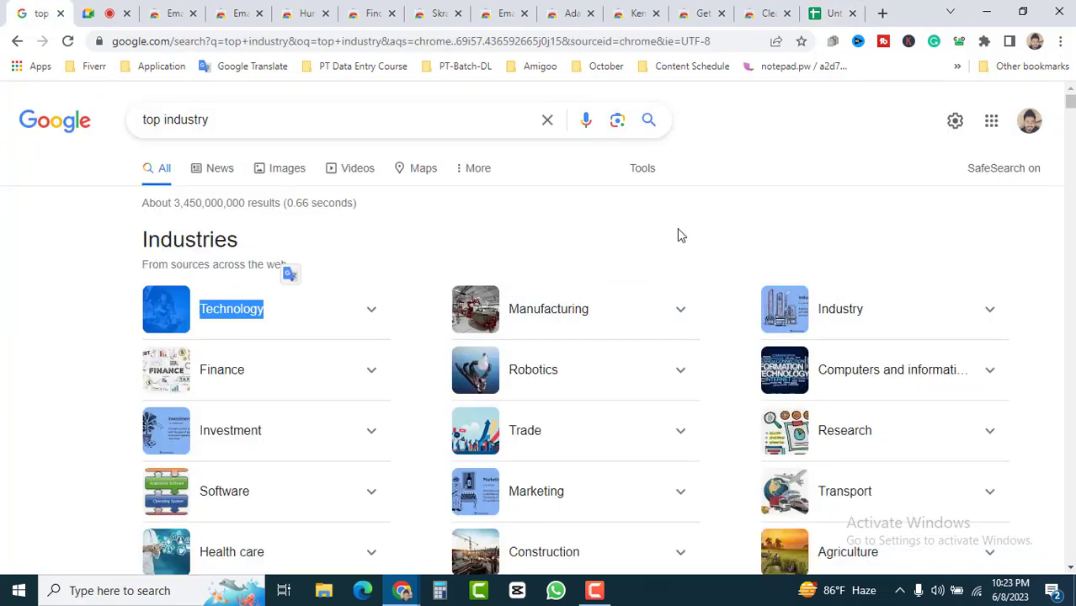
pyautogui.click(675, 224)
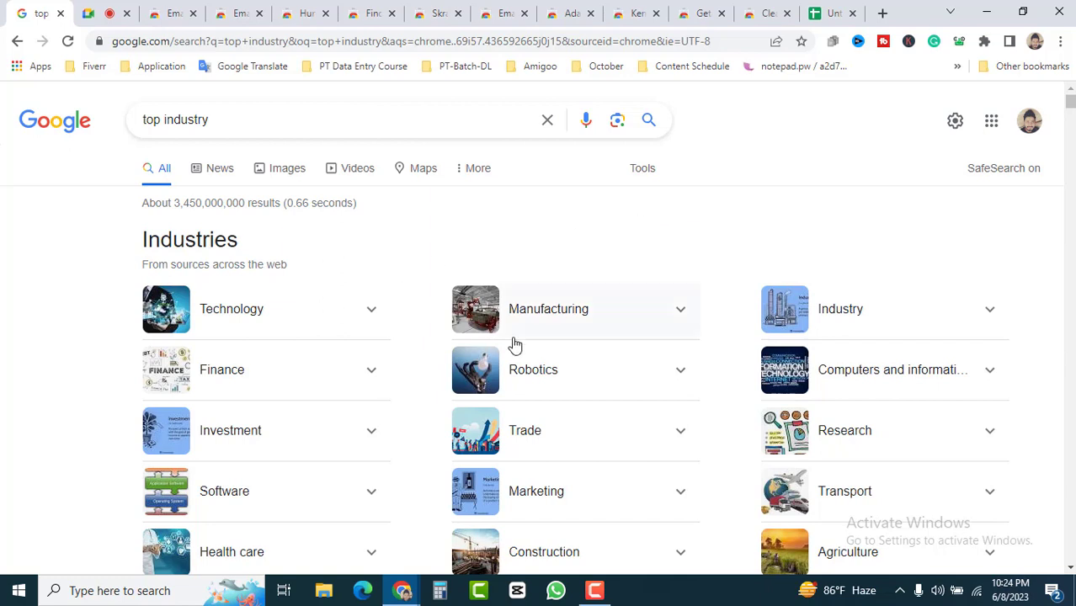
pyautogui.moveTo(425, 308); pyautogui.dragTo(603, 308)
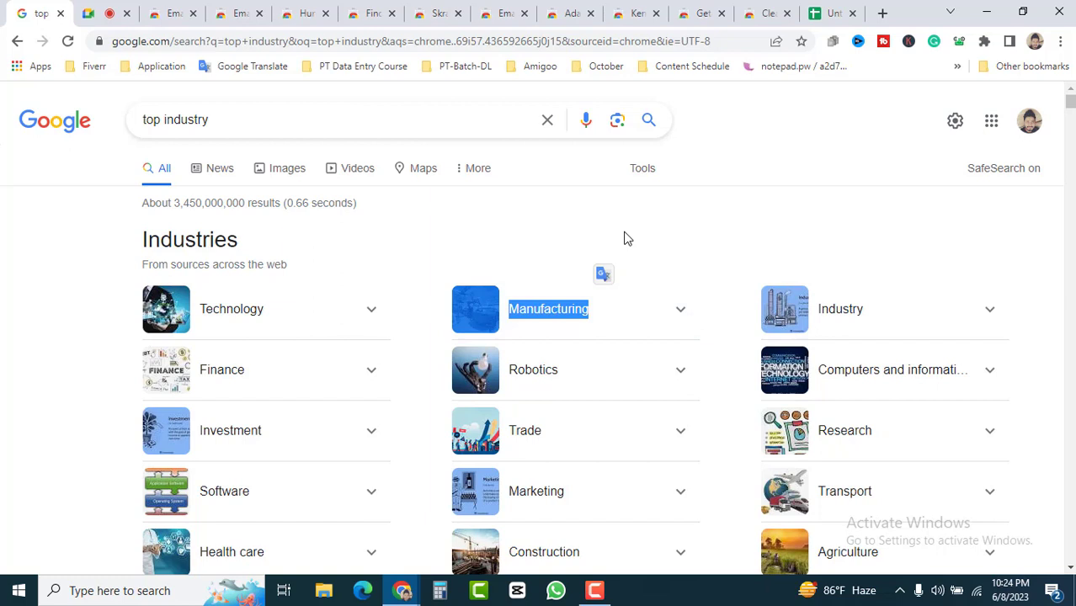
pyautogui.click(833, 12)
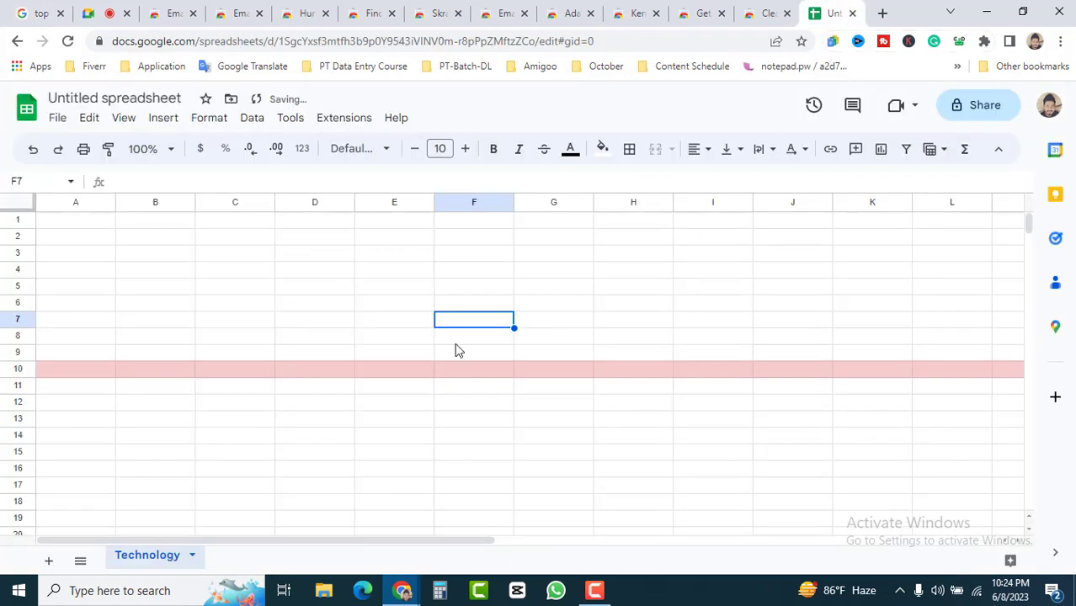
# Duplicate the Technology sheet within the same spreadsheet, including its coloured row 10.
pyautogui.click(193, 557)
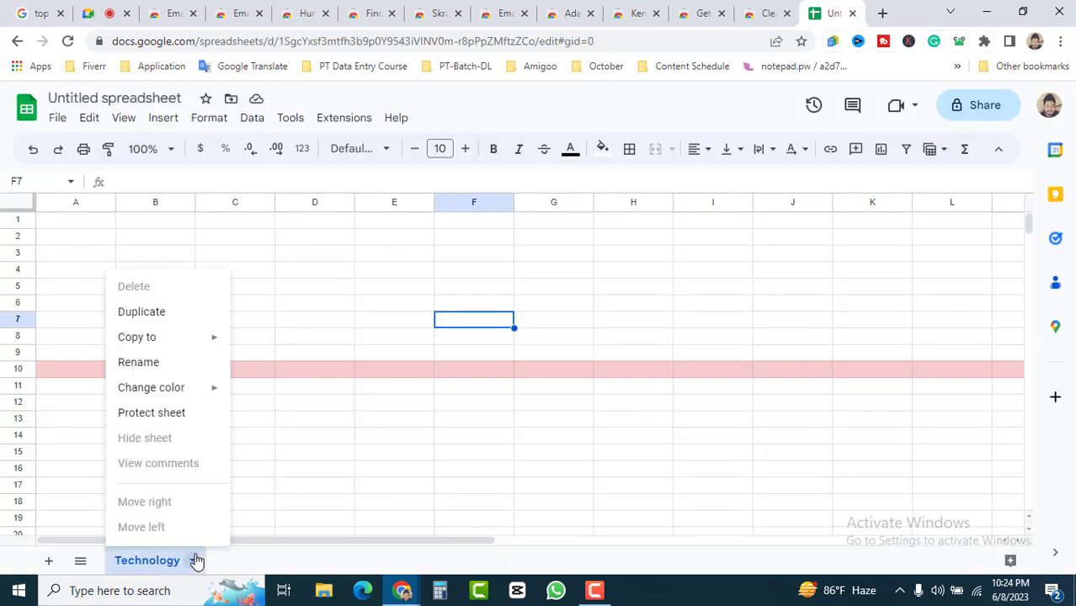
pyautogui.click(148, 313)
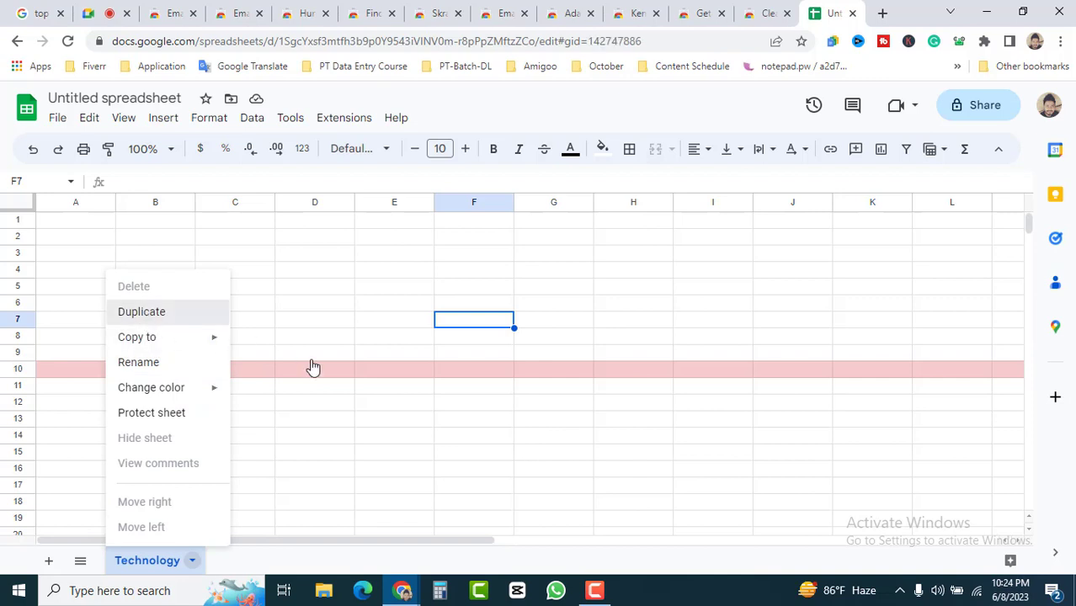
pyautogui.click(52, 258)
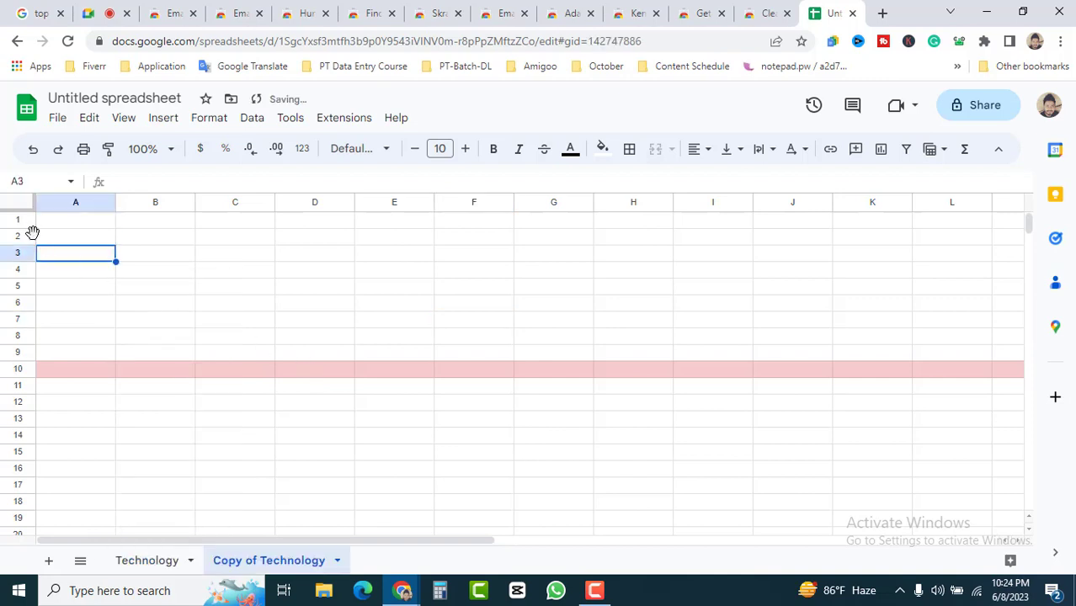
pyautogui.moveTo(23, 238); pyautogui.dragTo(25, 358)
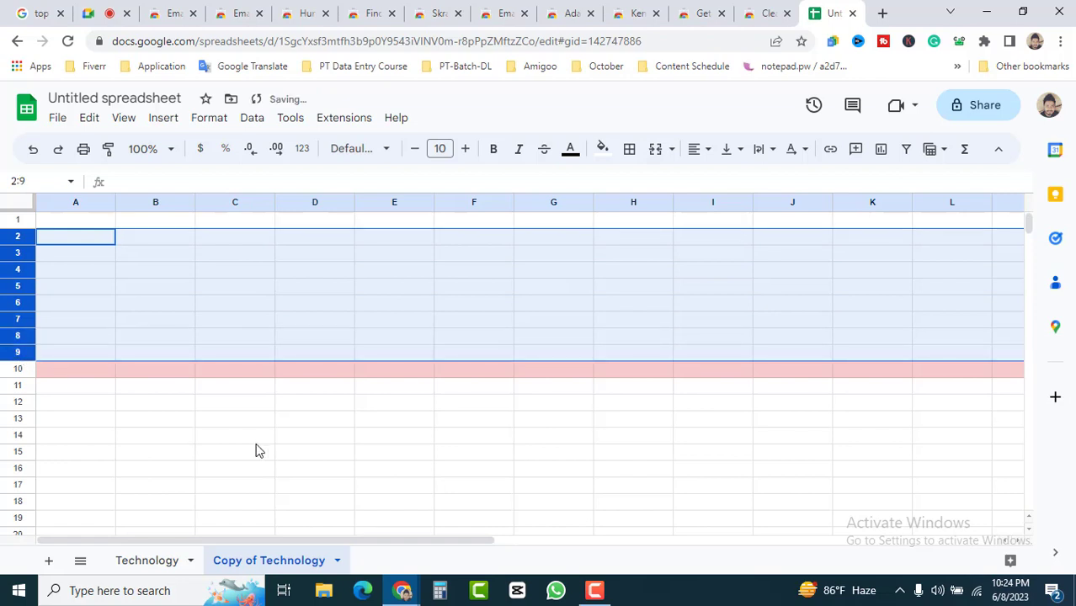
pyautogui.click(285, 452)
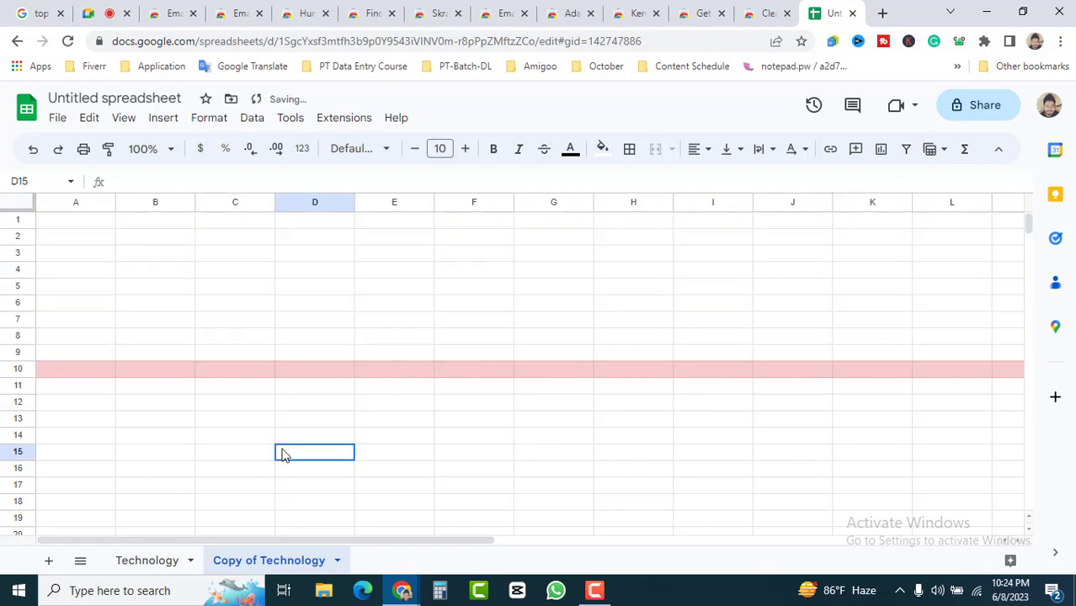
# Rename the duplicated sheet as Manufacturing.
pyautogui.doubleClick(274, 561)
pyautogui.write('Manufacturing')
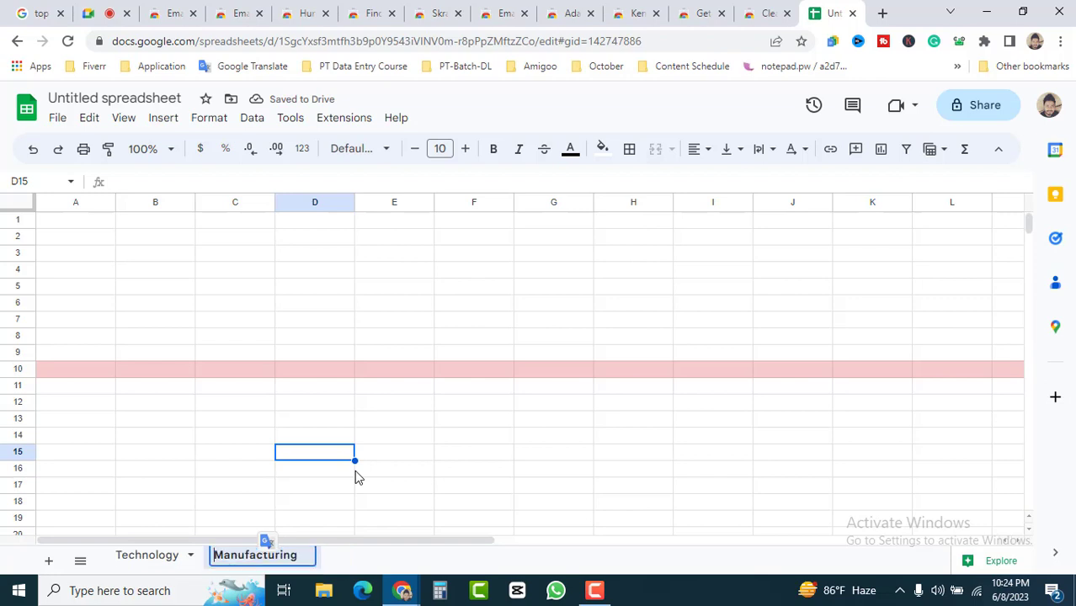
pyautogui.click(476, 419)
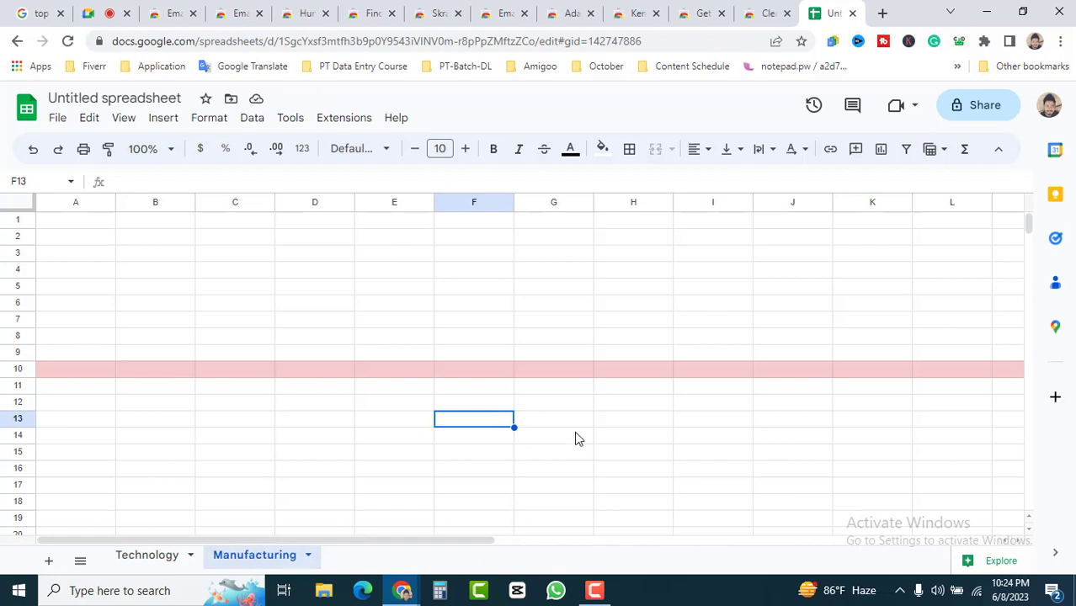
# Look through the full list of industries in the Google "top industry" results for further sheet categories.
pyautogui.click(33, 13)
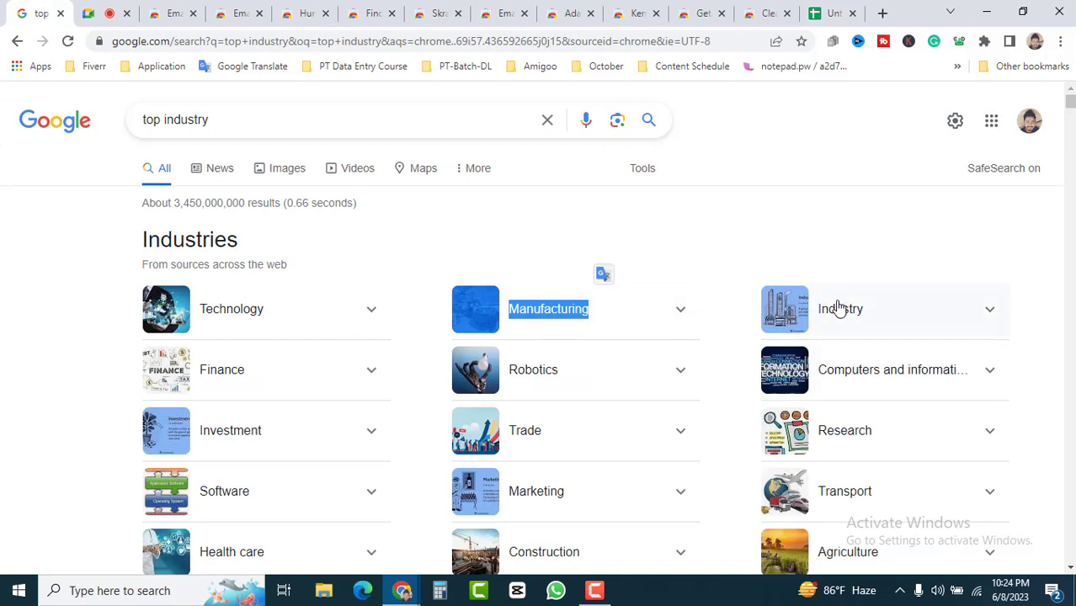
pyautogui.scroll(-1, 396, 365)
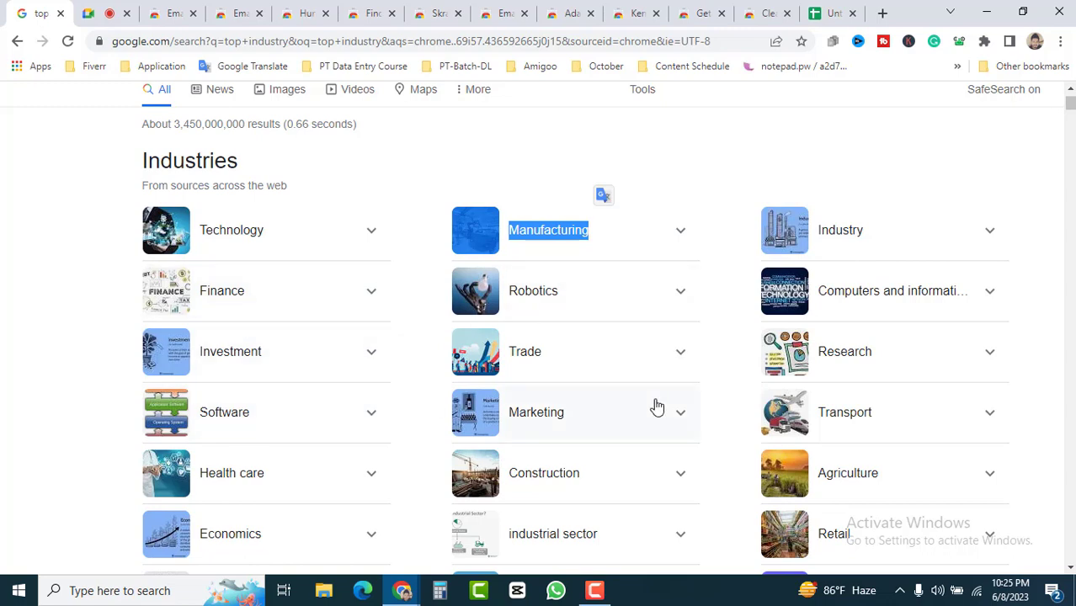
pyautogui.scroll(-4, 595, 367)
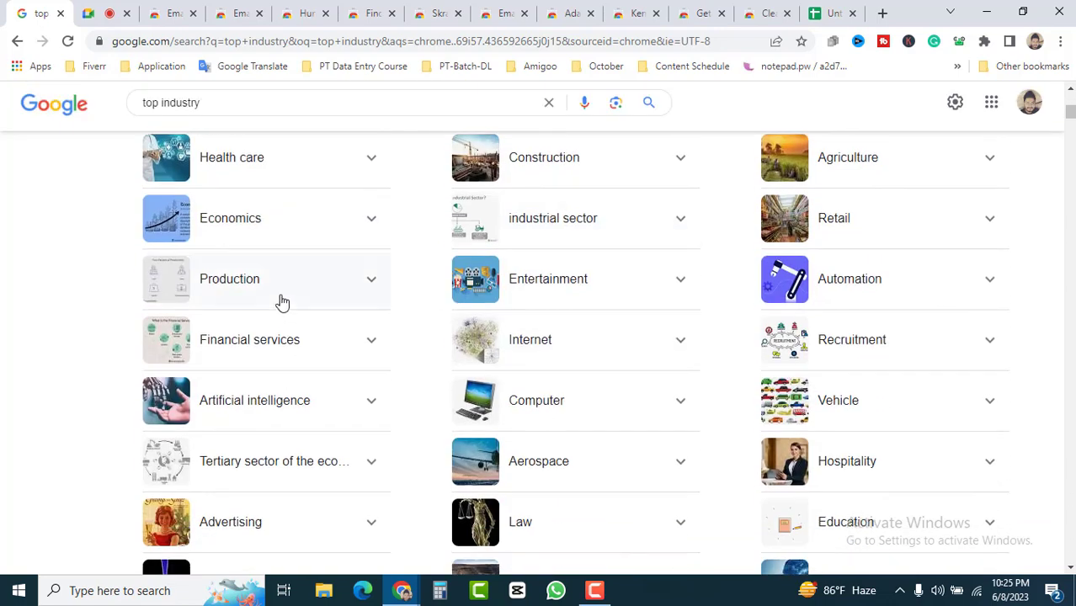
pyautogui.scroll(-3, 282, 302)
pyautogui.scroll(-3, 300, 437)
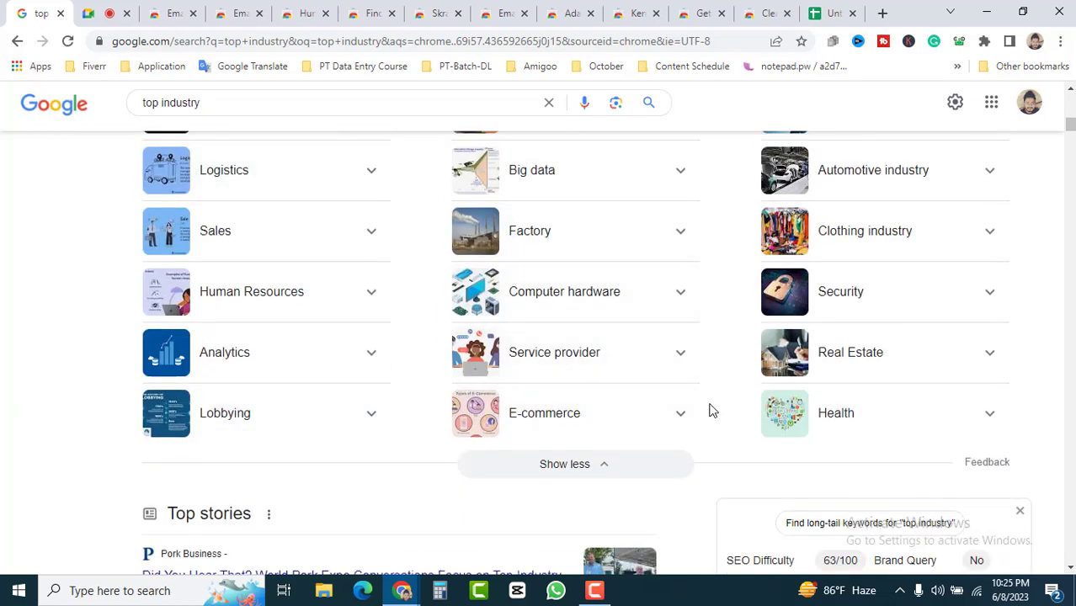
pyautogui.scroll(2, 714, 392)
pyautogui.scroll(-2, 721, 378)
pyautogui.scroll(1, 716, 403)
pyautogui.scroll(1, 717, 405)
pyautogui.scroll(2, 716, 404)
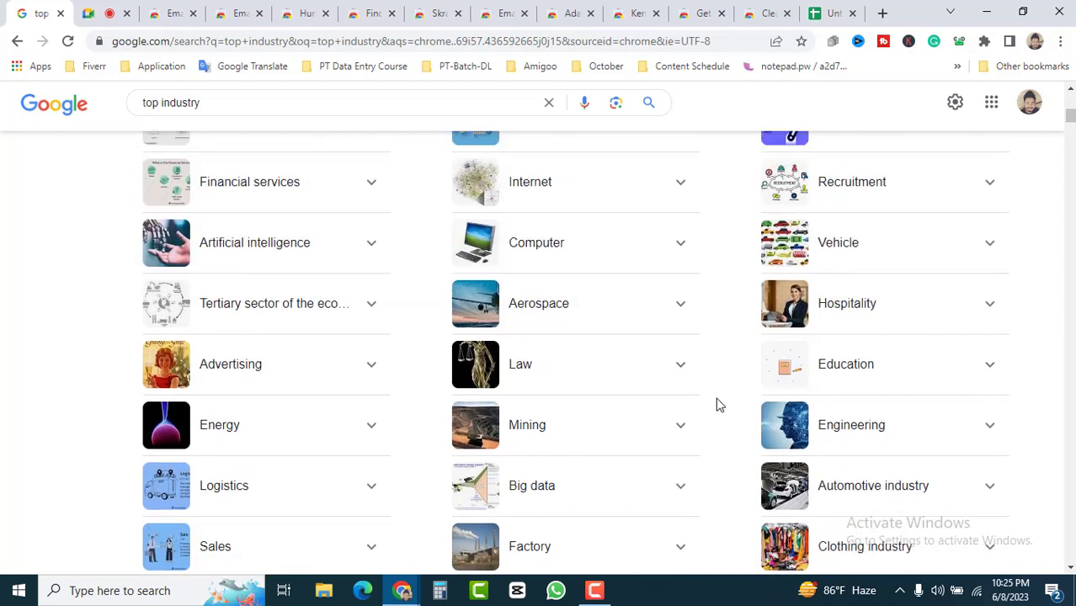
pyautogui.scroll(5, 716, 405)
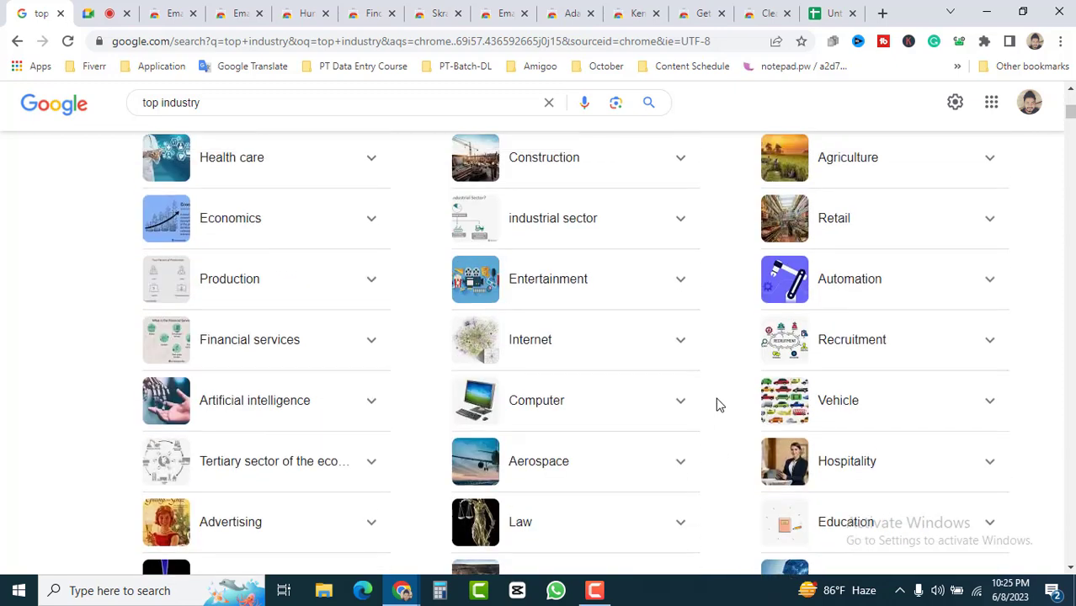
pyautogui.scroll(1, 716, 405)
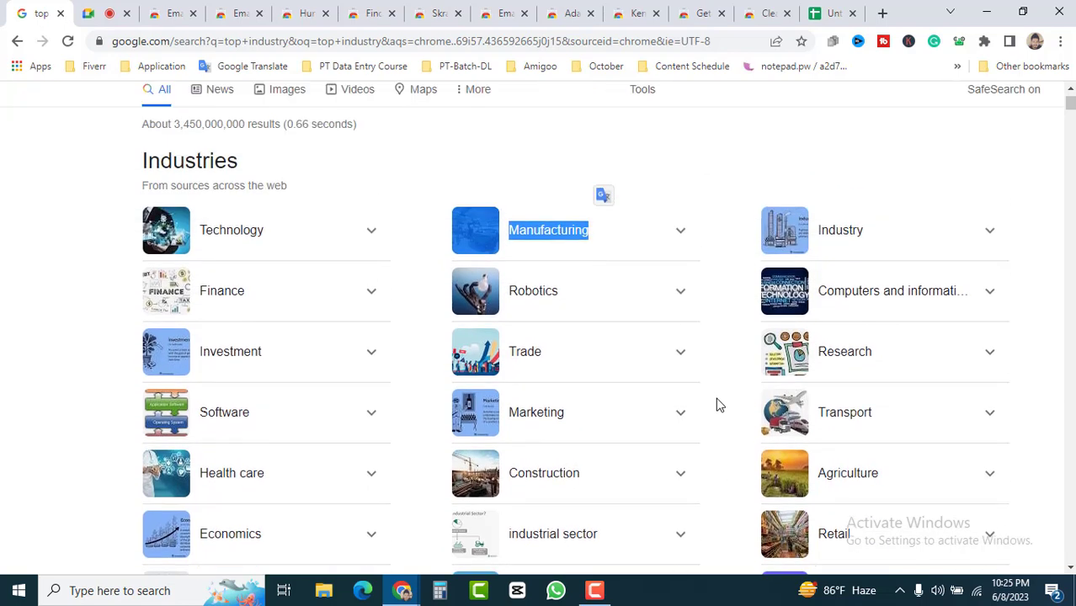
# Review the industry categories from Technology through Health in the Google "top industry" results as candidates for more sheets.
pyautogui.click(722, 160)
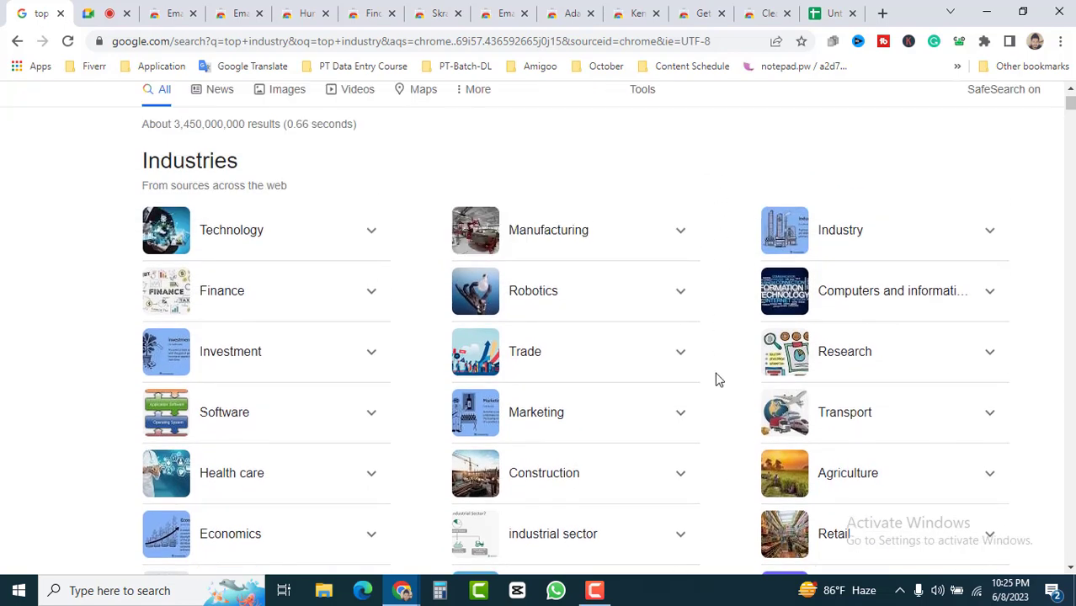
pyautogui.scroll(-3, 717, 378)
pyautogui.scroll(-6, 716, 383)
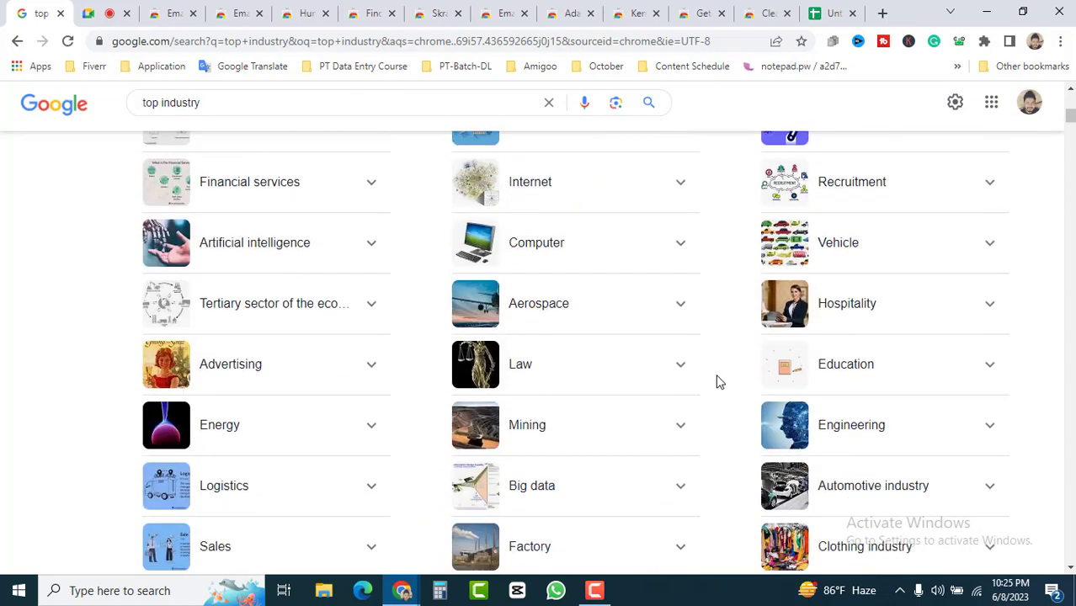
pyautogui.scroll(-3, 716, 383)
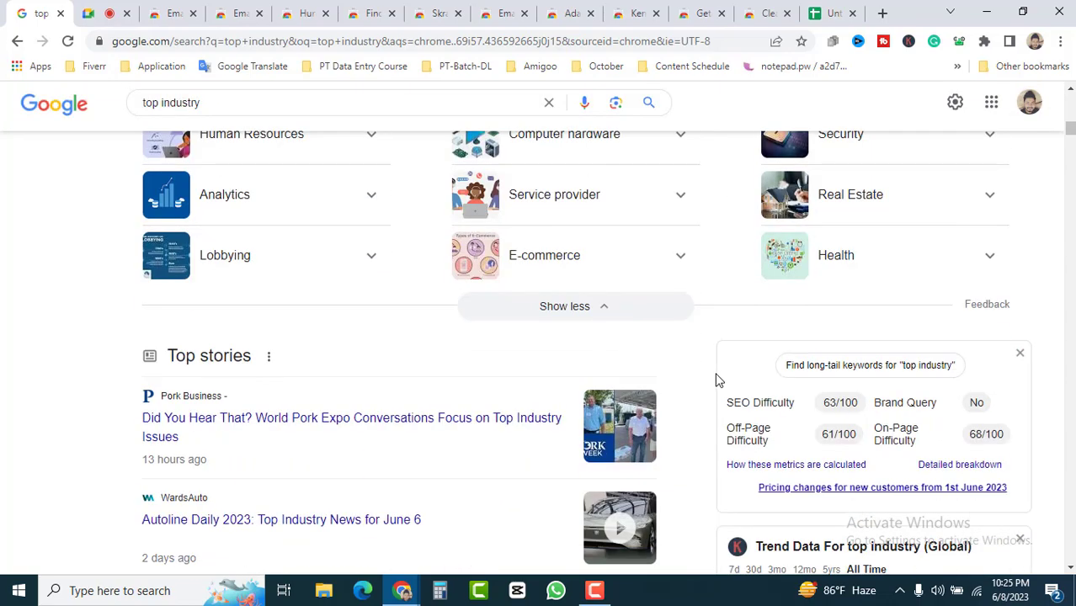
pyautogui.scroll(1, 715, 329)
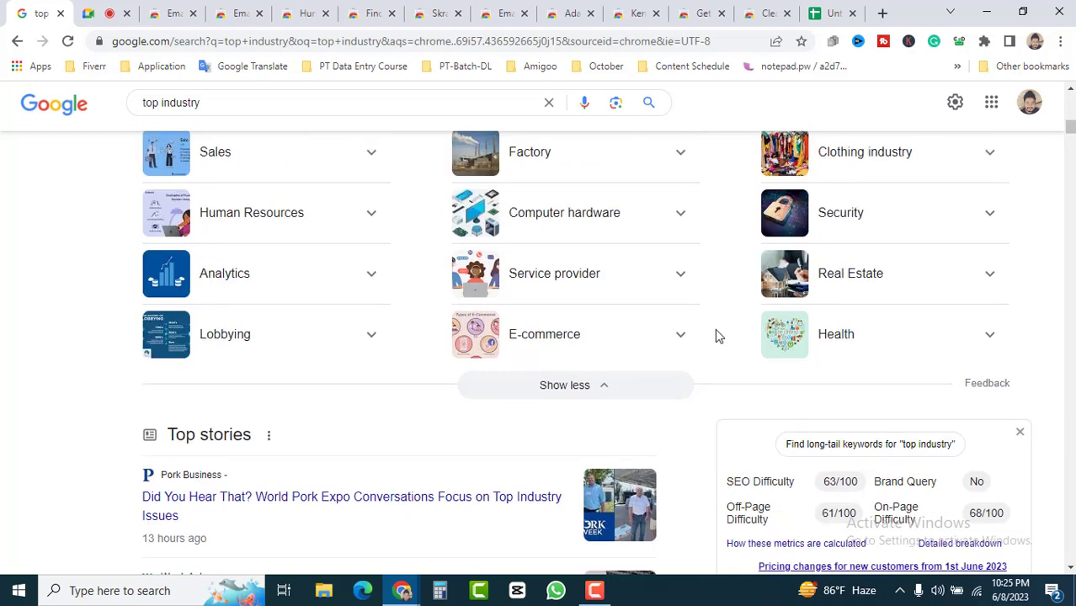
pyautogui.scroll(3, 367, 397)
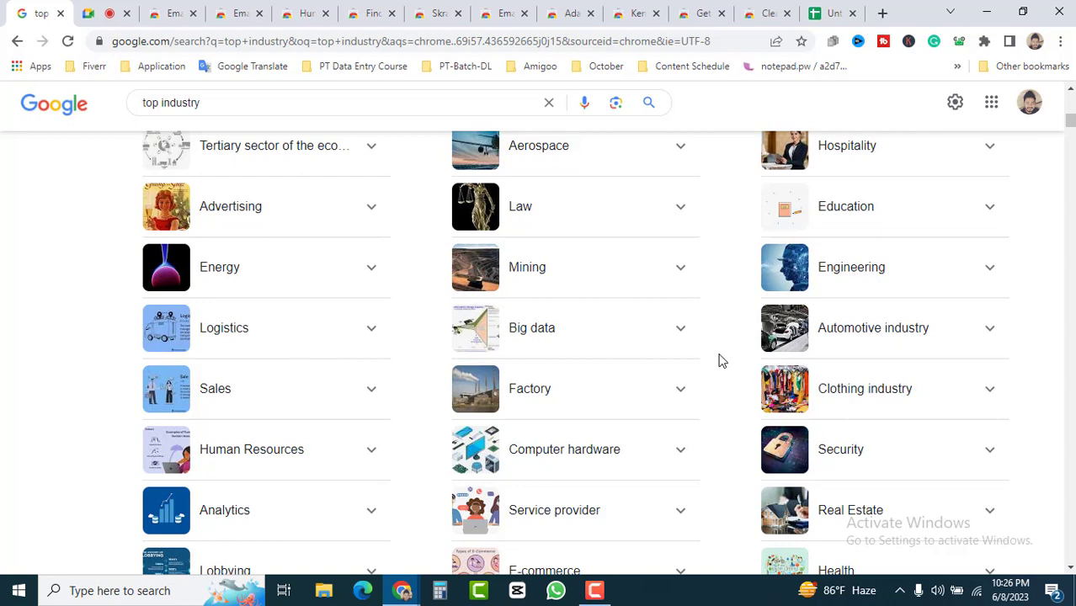
pyautogui.scroll(-2, 713, 405)
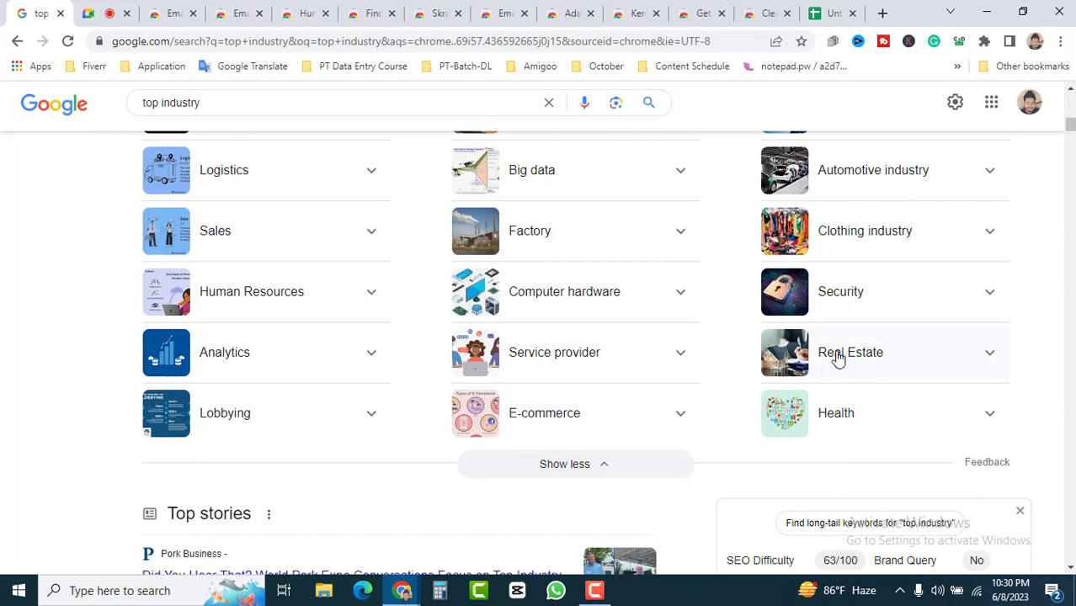
pyautogui.scroll(7, 725, 355)
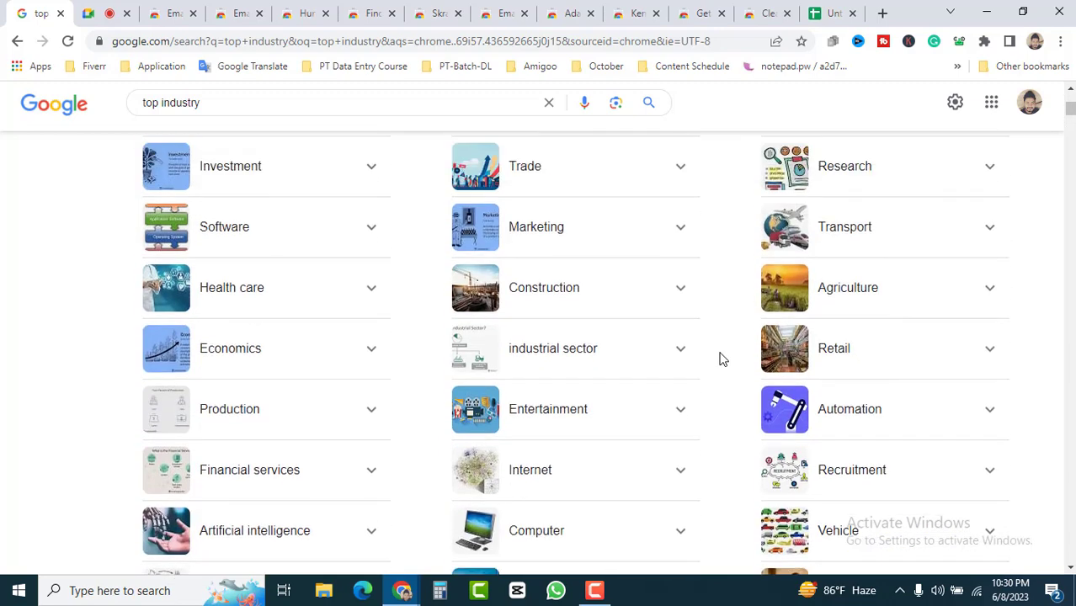
pyautogui.scroll(3, 720, 359)
pyautogui.scroll(-2, 732, 367)
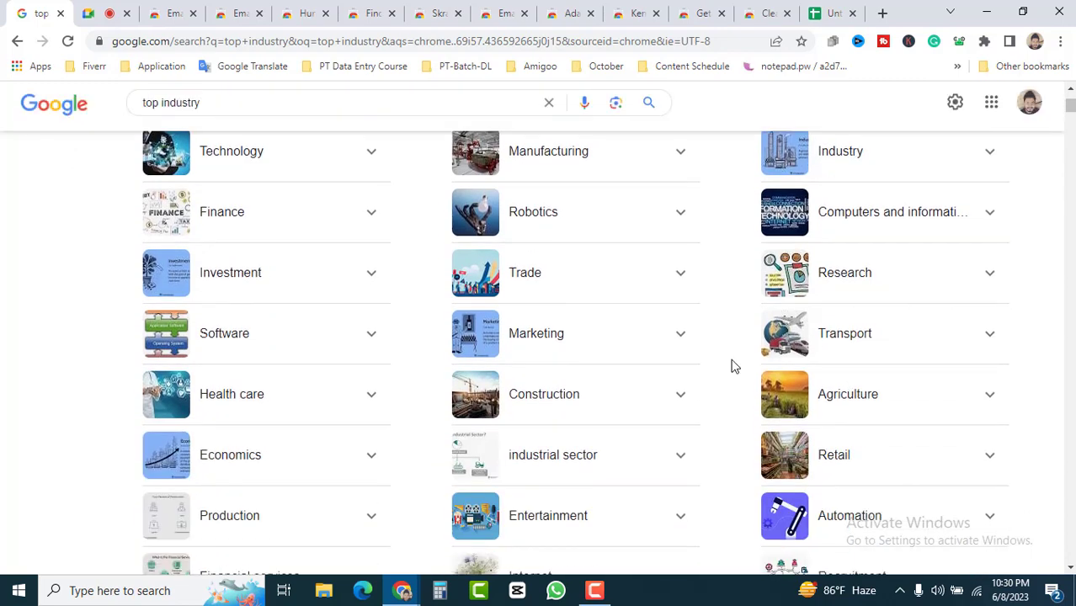
pyautogui.scroll(-1, 732, 366)
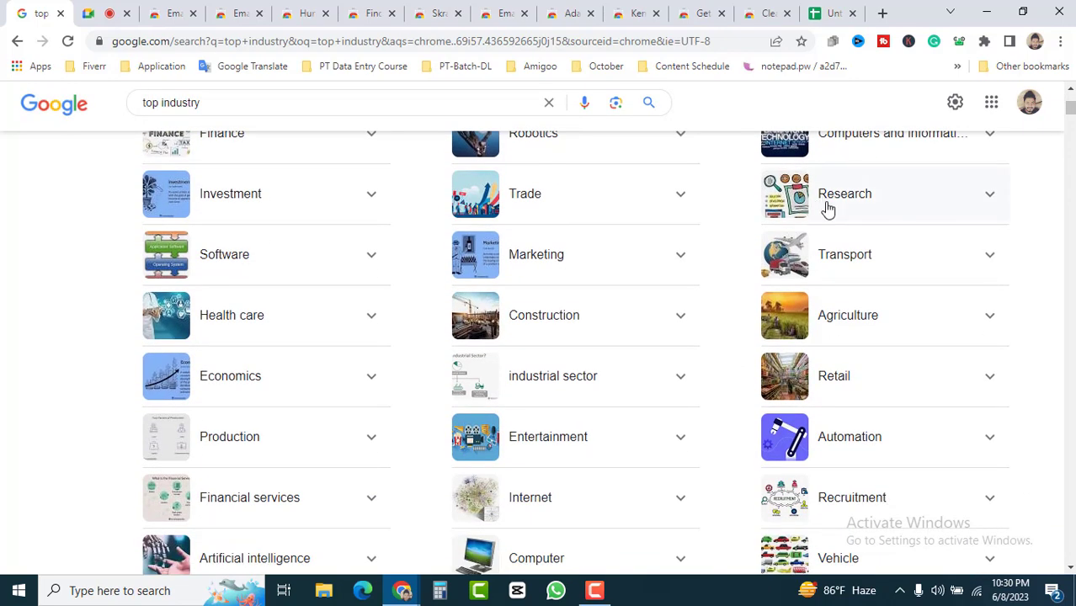
pyautogui.scroll(-3, 830, 223)
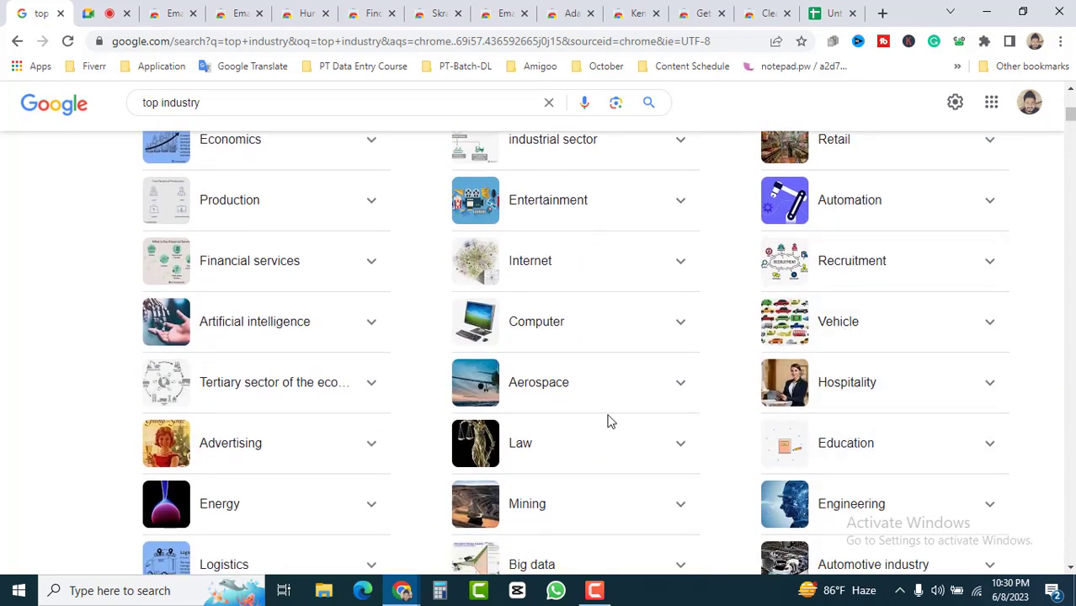
pyautogui.scroll(-4, 286, 406)
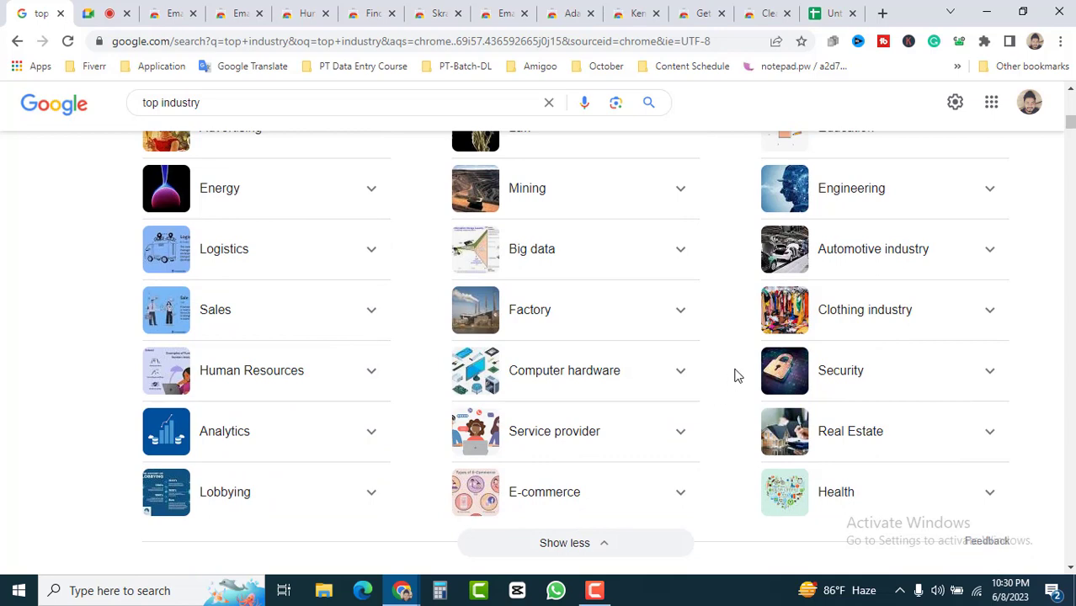
pyautogui.scroll(2, 730, 391)
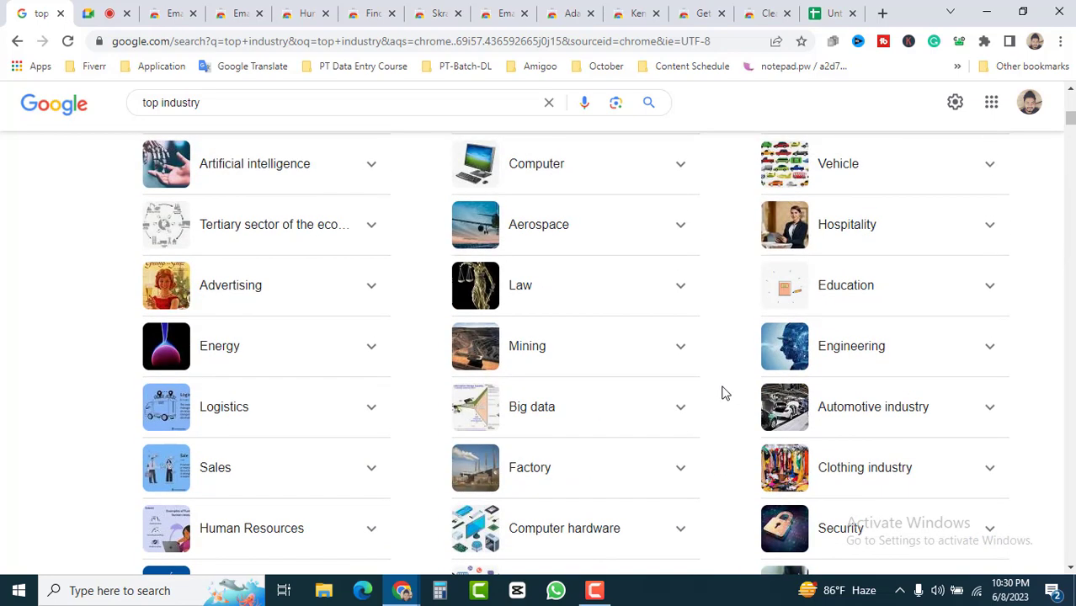
pyautogui.scroll(3, 724, 394)
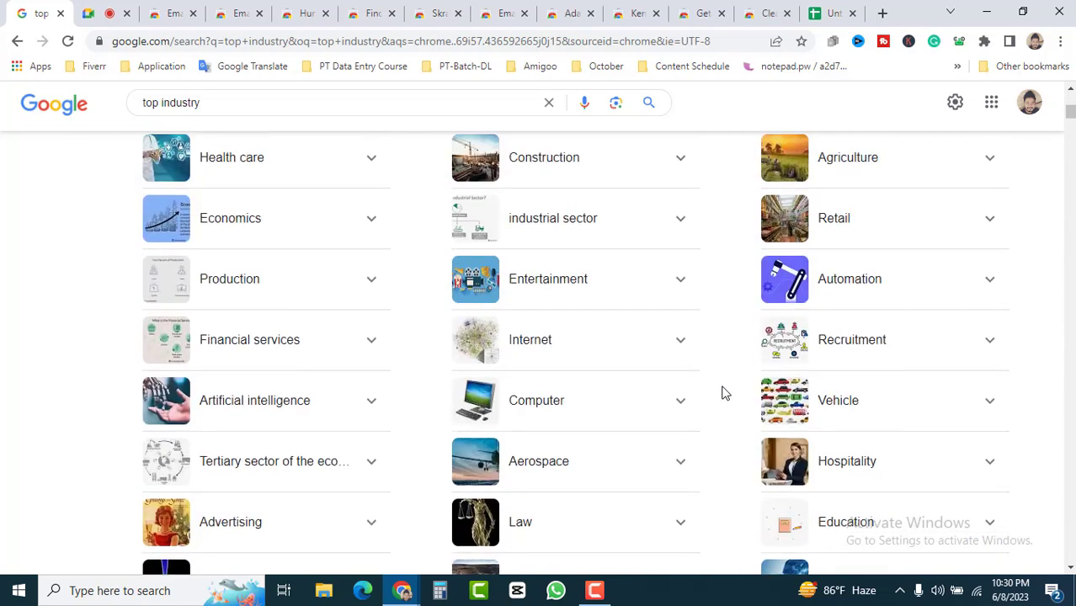
pyautogui.scroll(5, 722, 392)
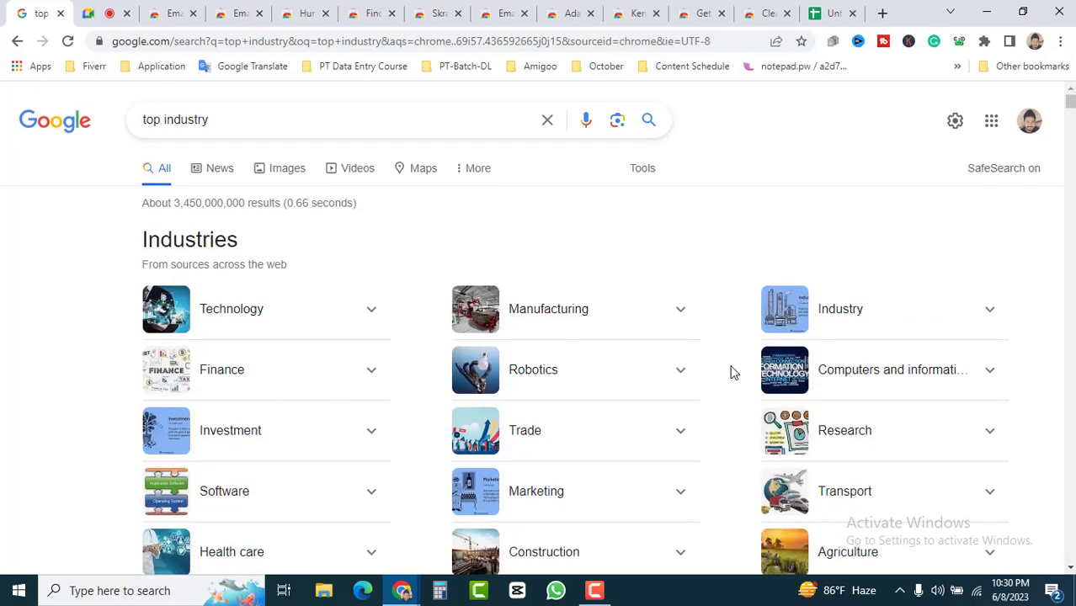
# Compare the spreadsheet's Technology and Manufacturing sheets with the industry list in the Google results.
pyautogui.click(832, 13)
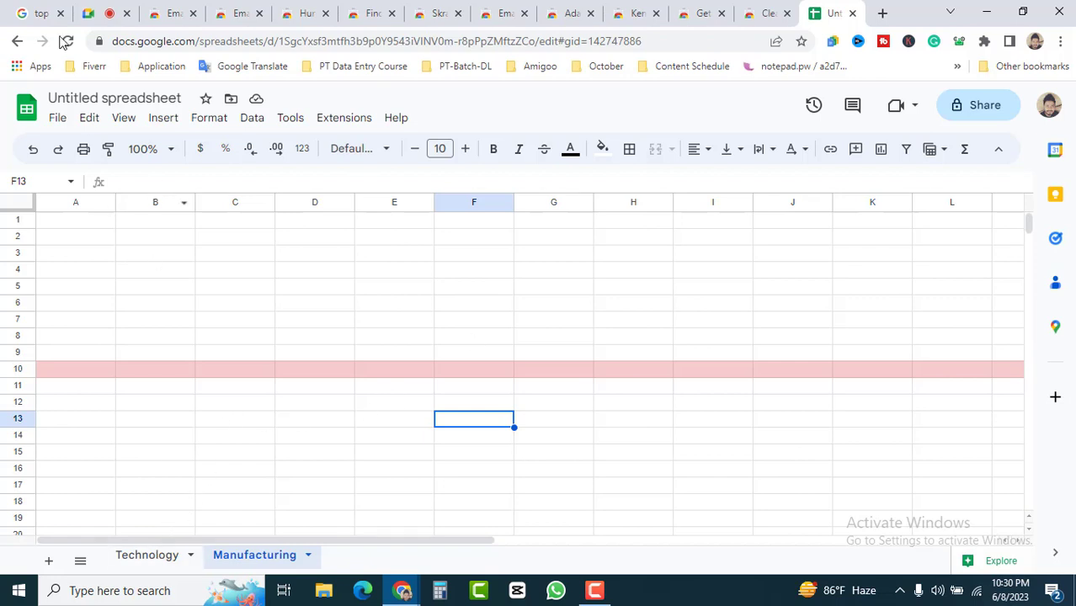
pyautogui.click(33, 11)
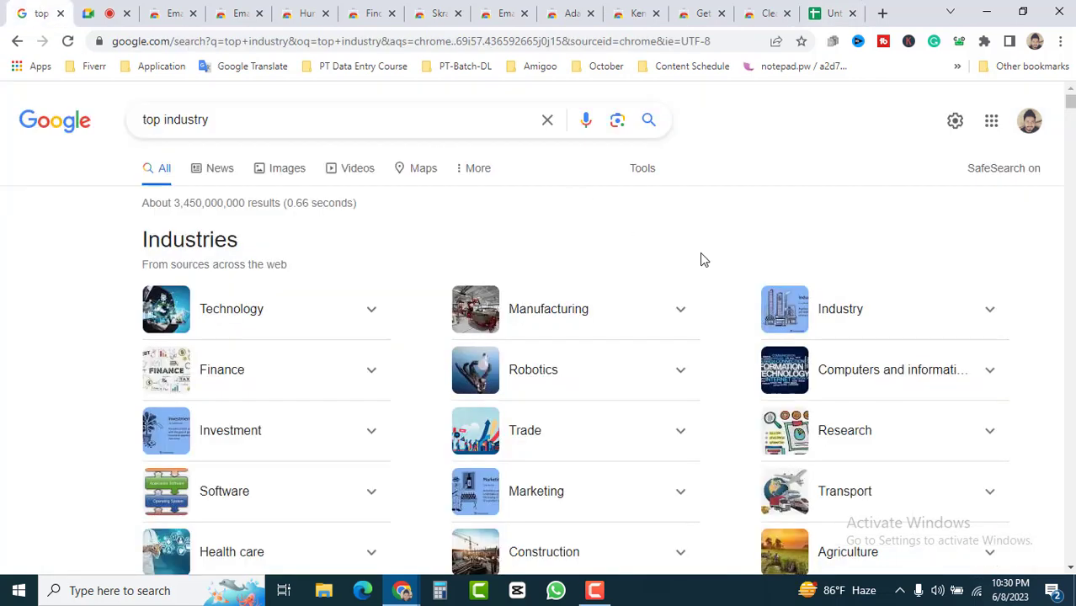
pyautogui.scroll(-3, 703, 257)
pyautogui.scroll(3, 707, 261)
pyautogui.click(829, 13)
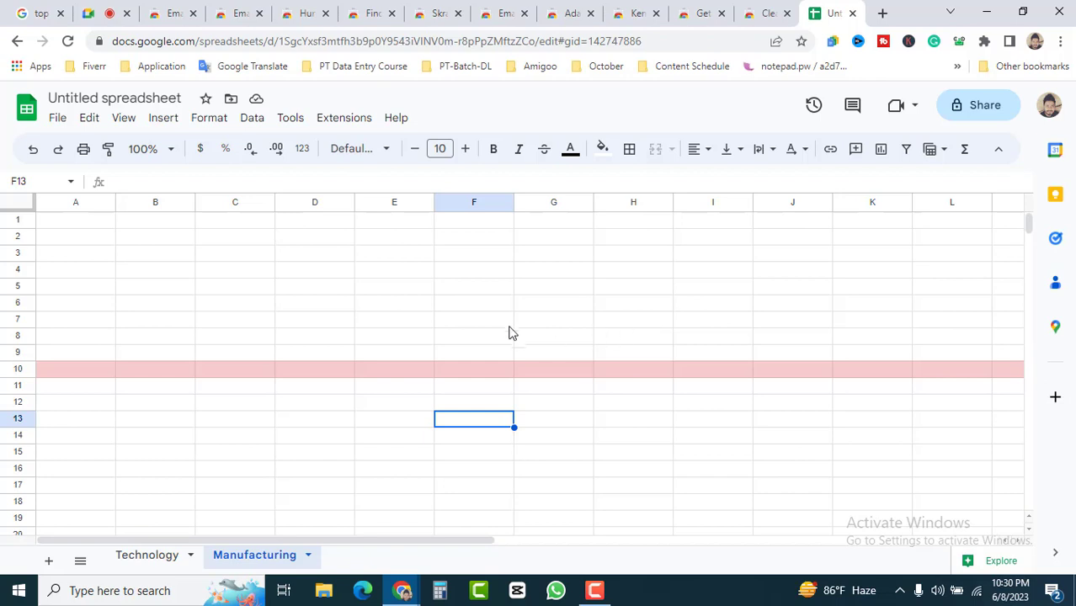
# Examine the Email Finder - LeadLeaper page in the Chrome Web Store, including its preview image, overview and free account instructions.
pyautogui.click(33, 12)
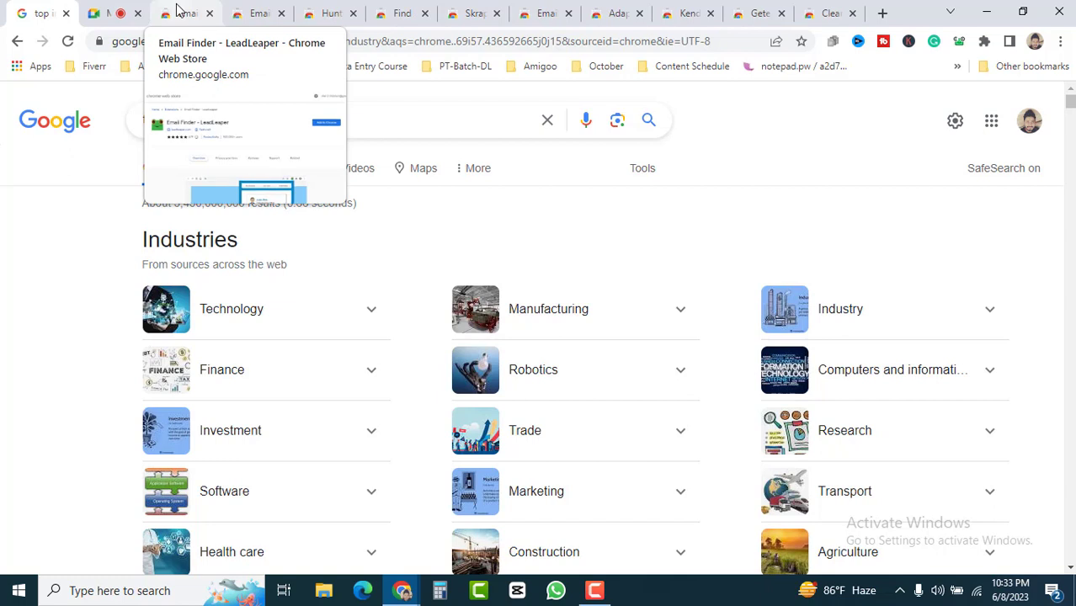
pyautogui.click(179, 12)
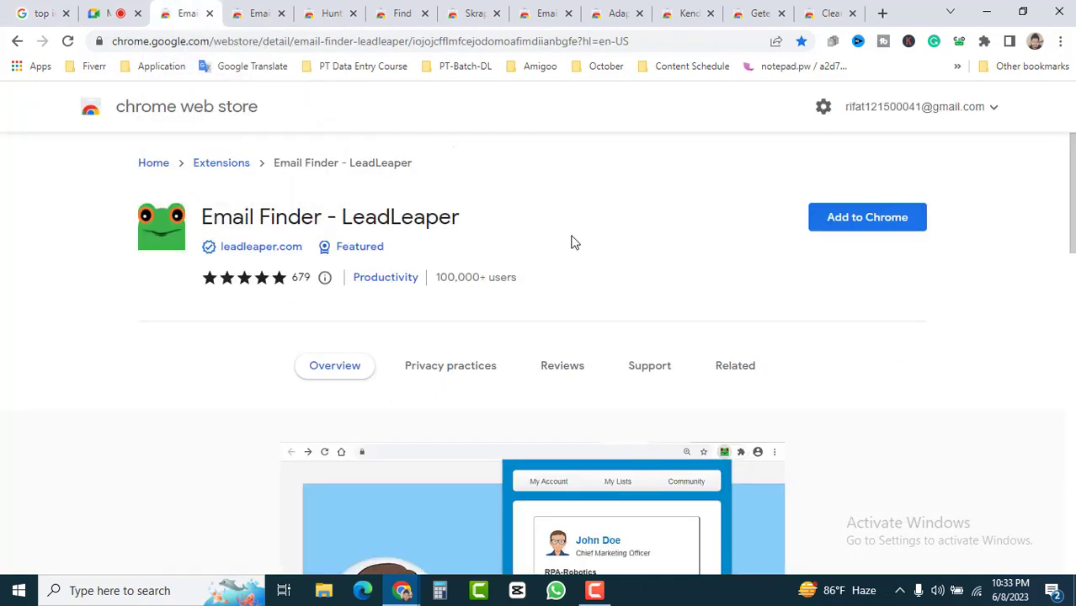
pyautogui.click(42, 13)
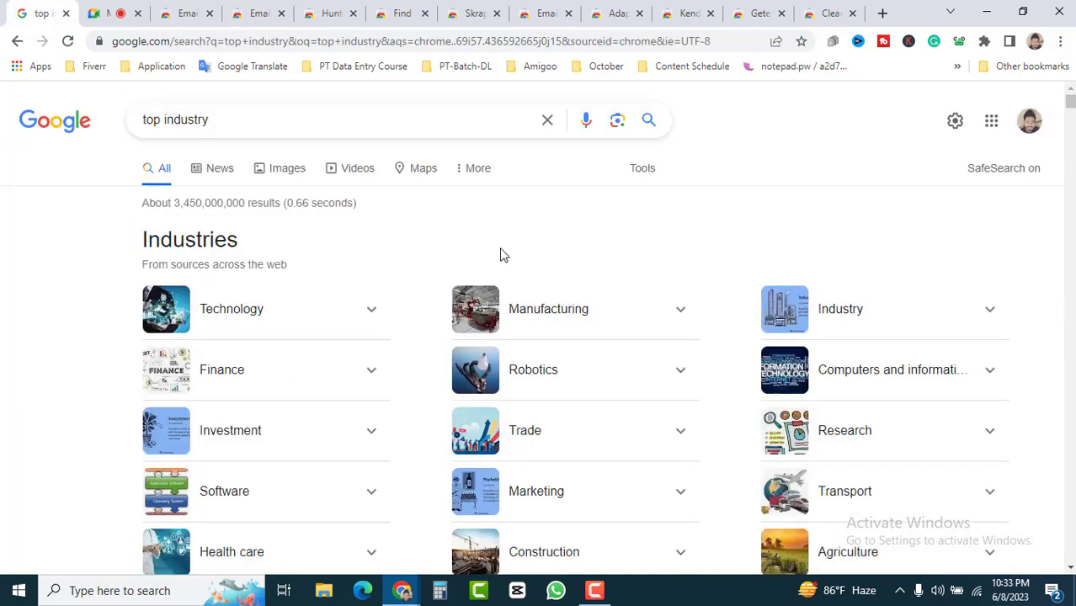
pyautogui.click(181, 13)
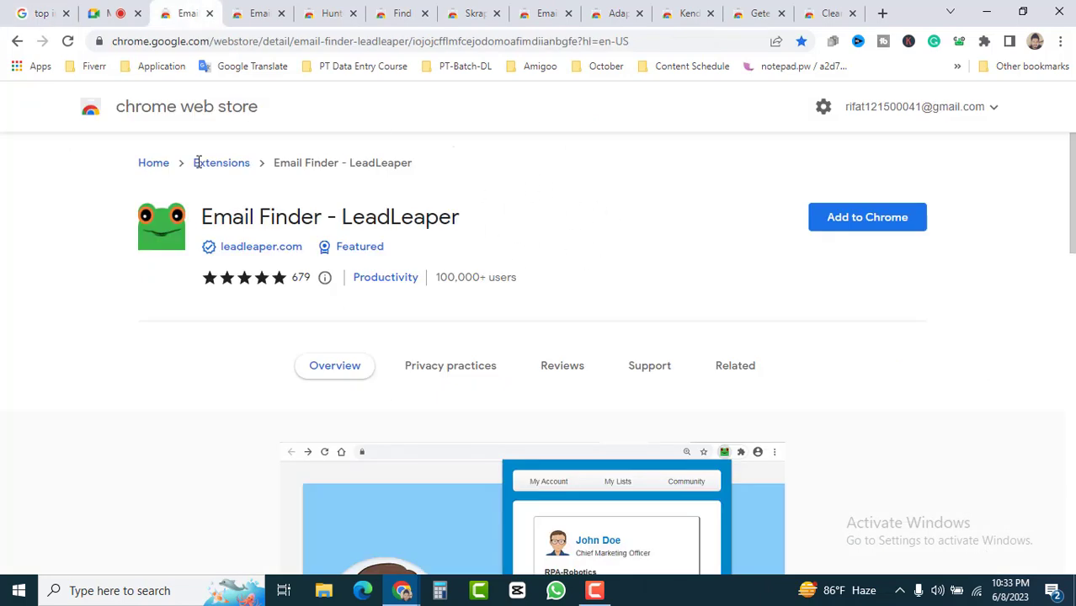
pyautogui.scroll(-6, 502, 337)
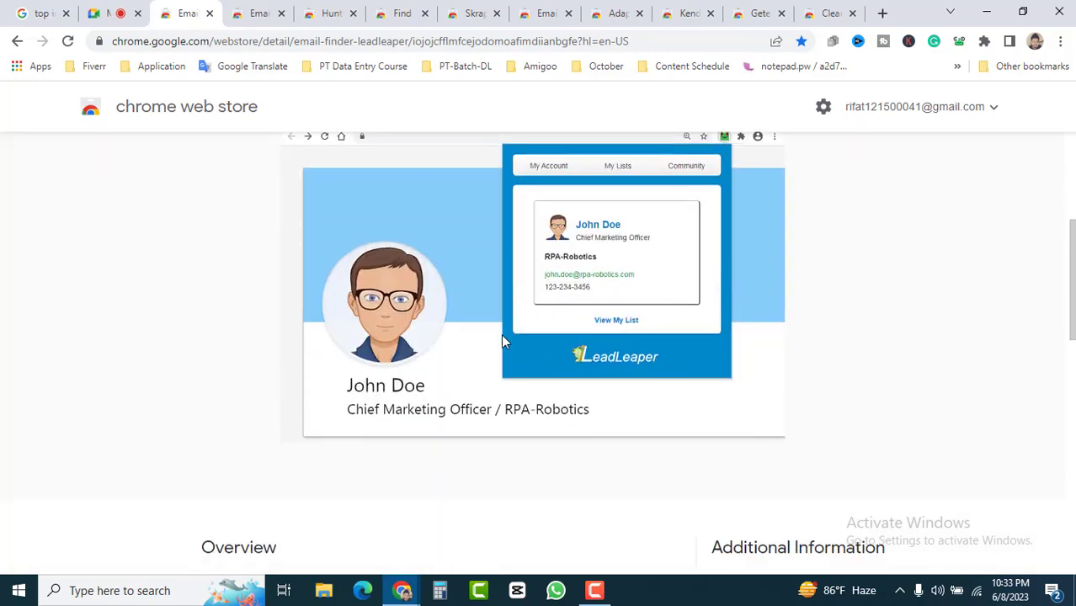
pyautogui.scroll(-1, 501, 341)
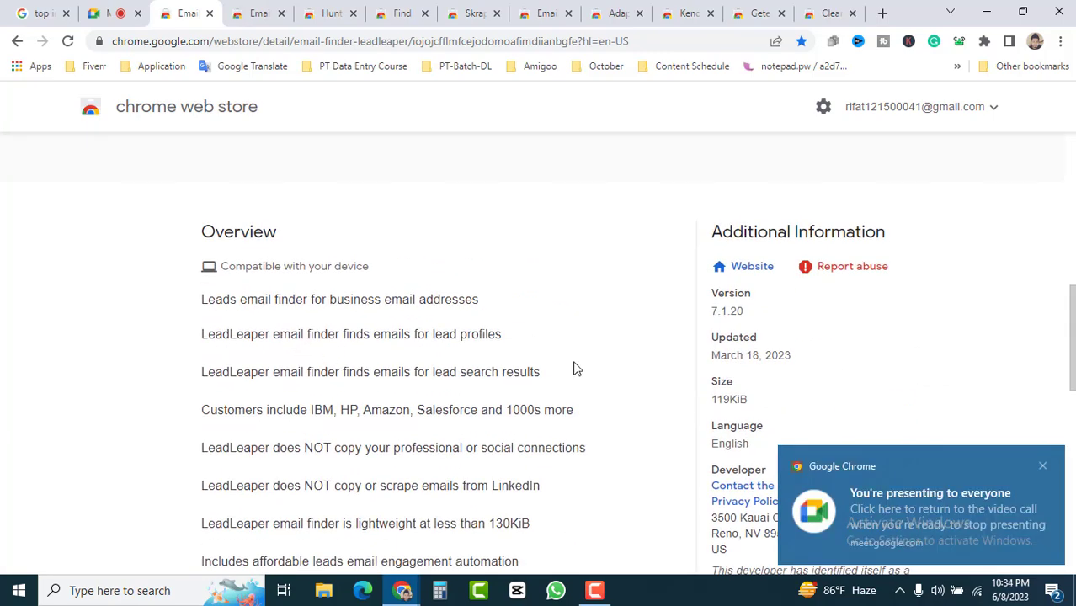
pyautogui.scroll(-2, 543, 366)
pyautogui.scroll(-2, 520, 379)
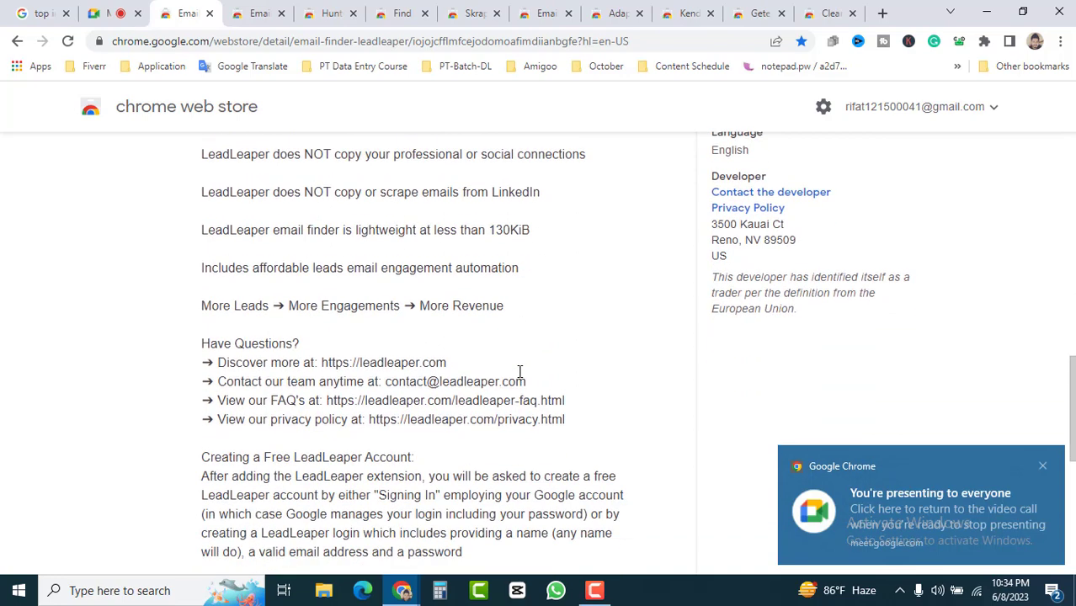
pyautogui.scroll(-2, 283, 394)
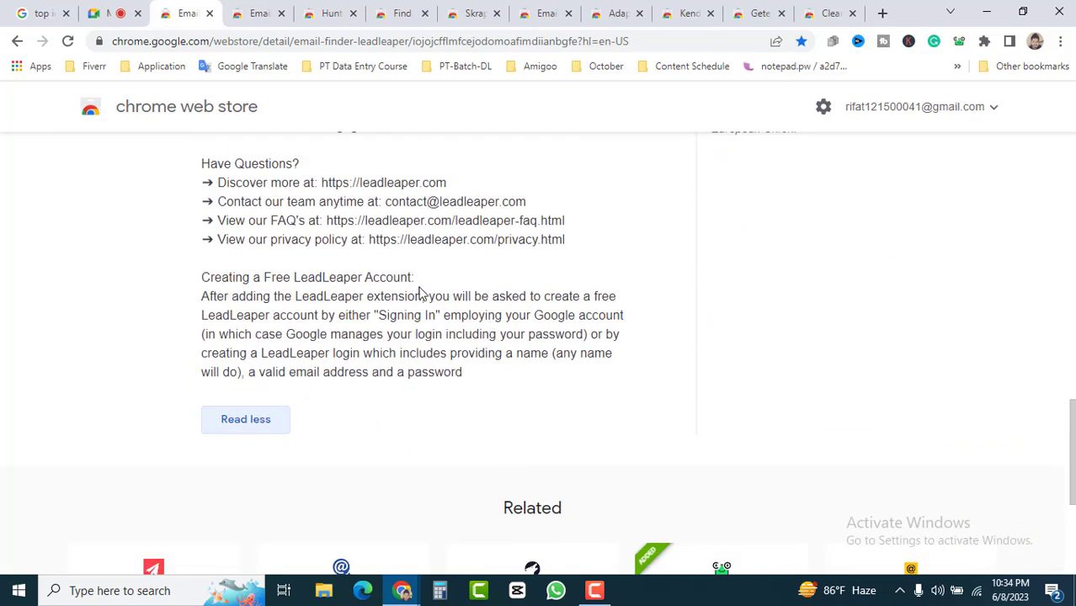
pyautogui.scroll(10, 442, 287)
pyautogui.scroll(-2, 509, 348)
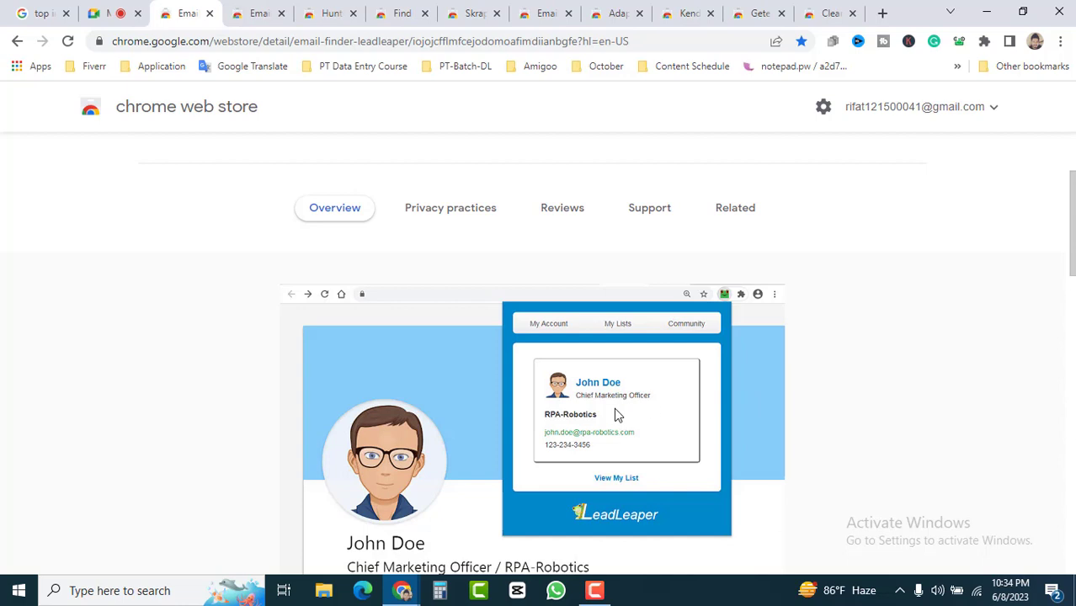
pyautogui.scroll(2, 299, 353)
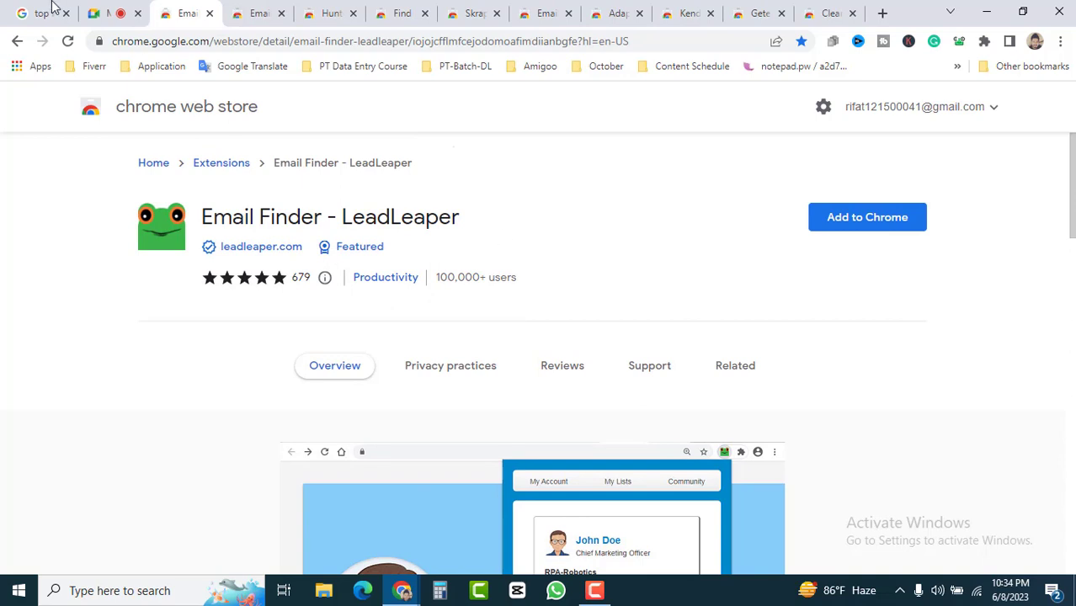
pyautogui.hotkey('ctrl', '1')
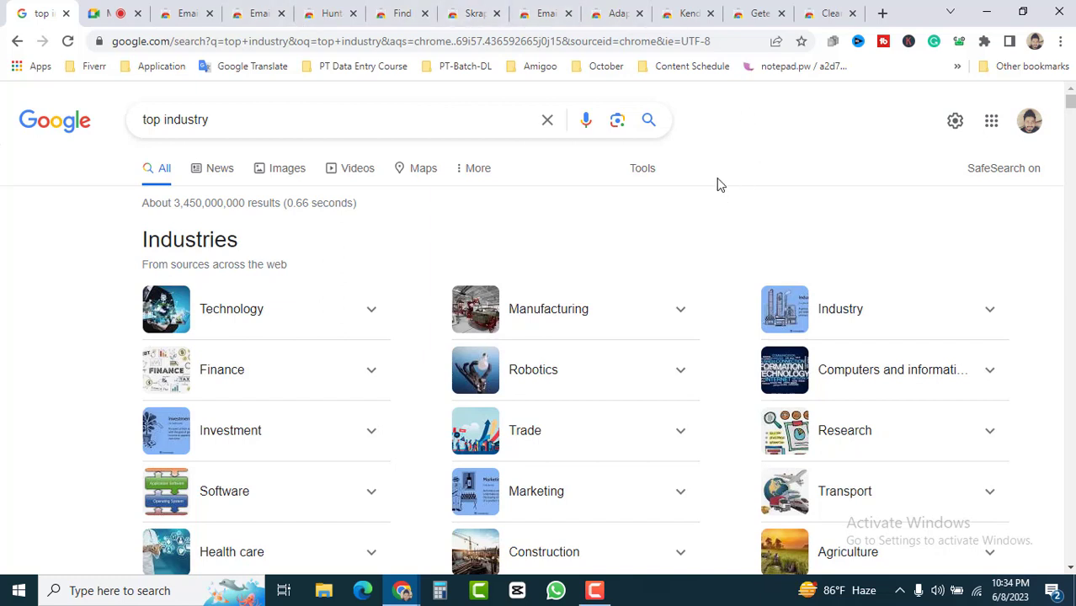
pyautogui.click(191, 12)
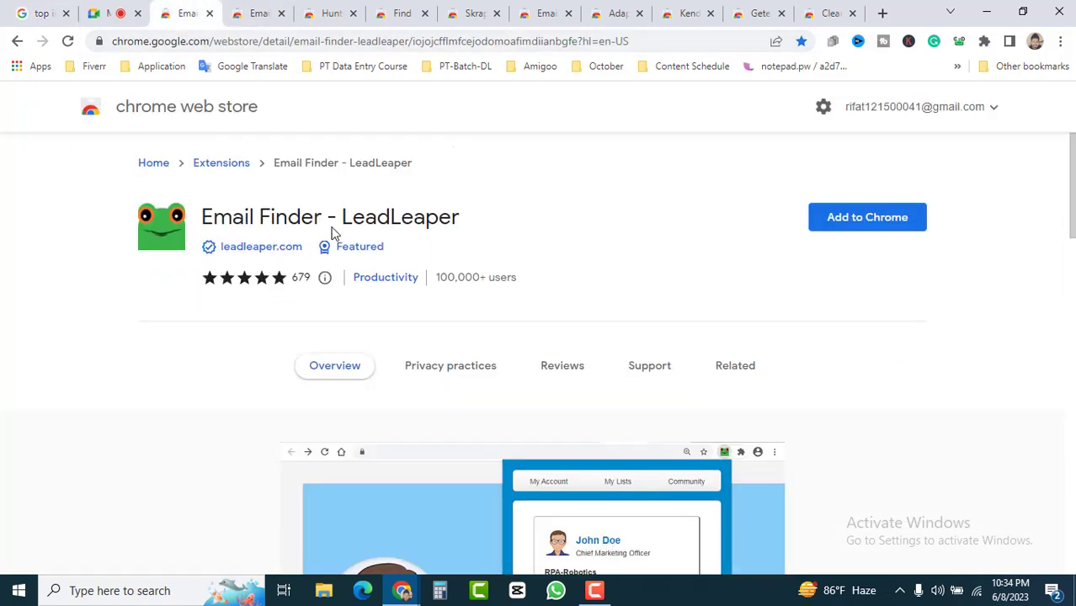
pyautogui.scroll(-2, 623, 299)
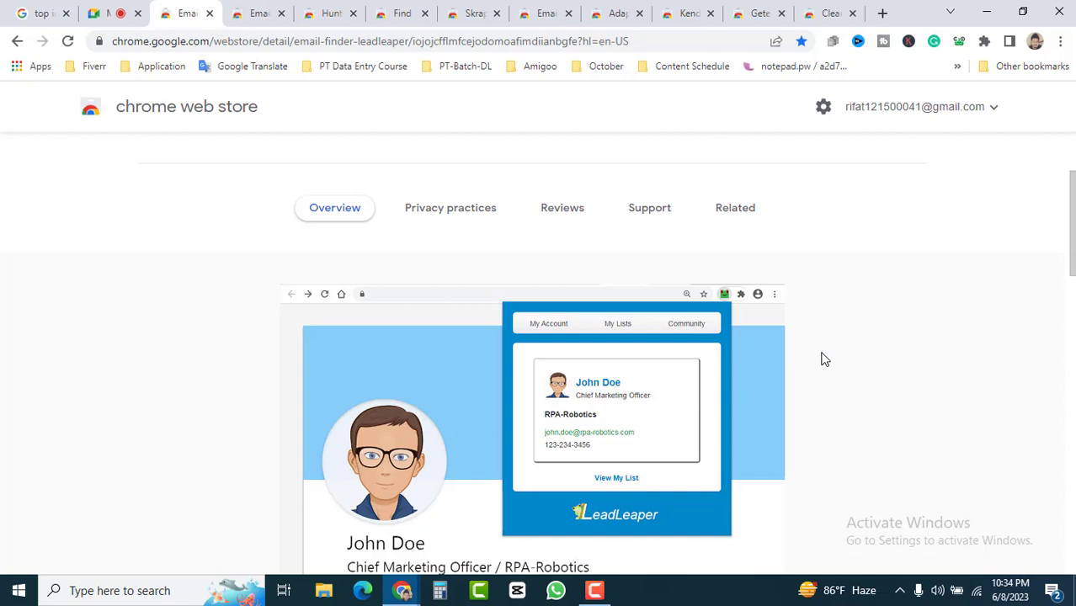
# Open the Email Finder – PIPILEADS page in the Chrome Web Store and examine its header and preview image.
pyautogui.hotkey('ctrl', 'Tab')
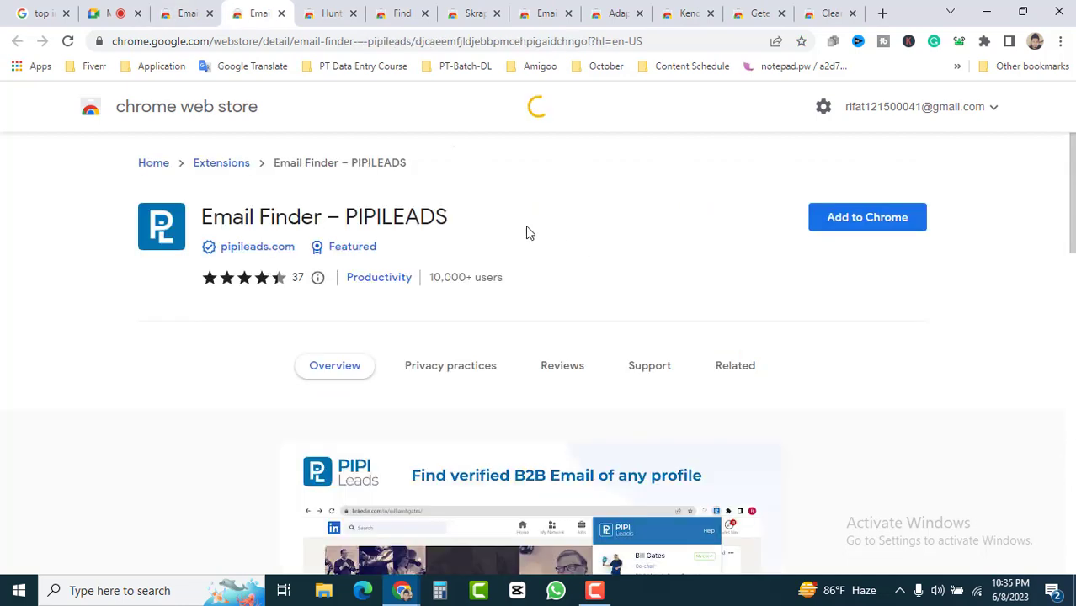
pyautogui.scroll(-1, 674, 278)
pyautogui.scroll(-2, 681, 271)
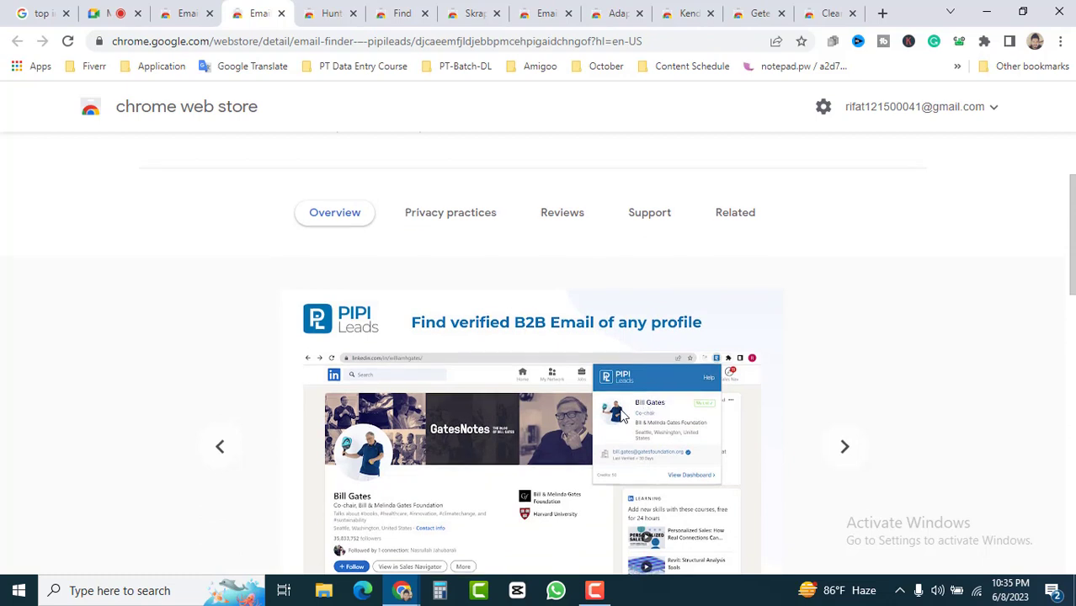
pyautogui.scroll(2, 621, 406)
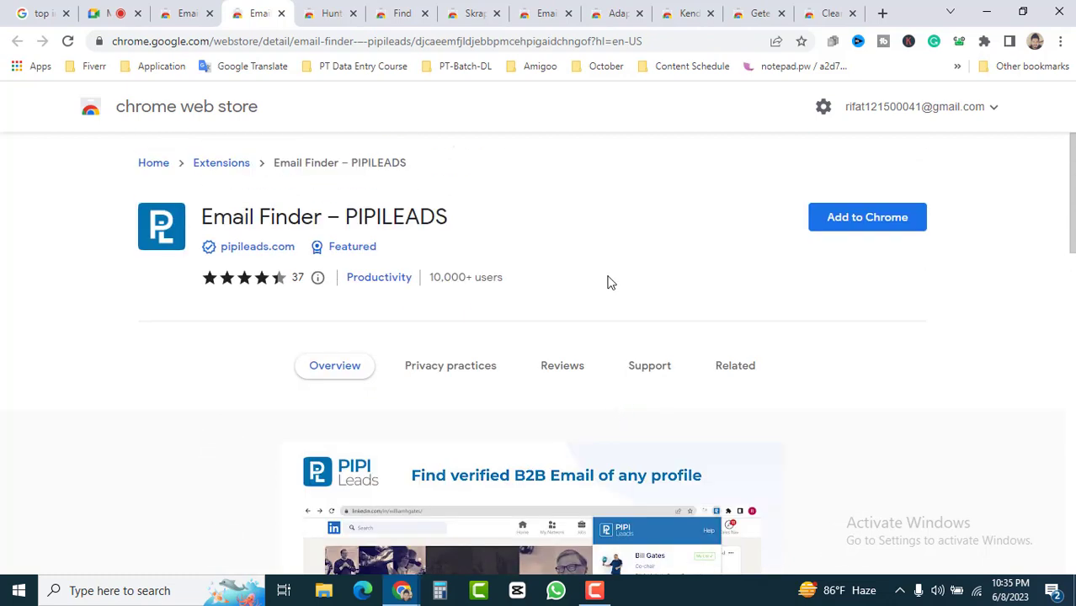
pyautogui.scroll(-3, 611, 283)
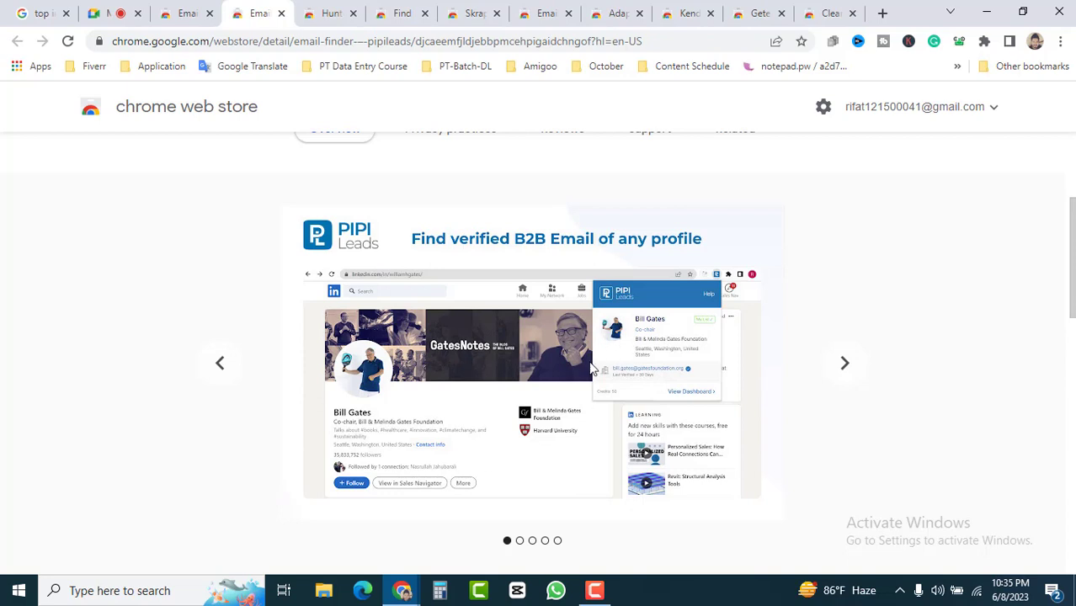
pyautogui.scroll(1, 666, 364)
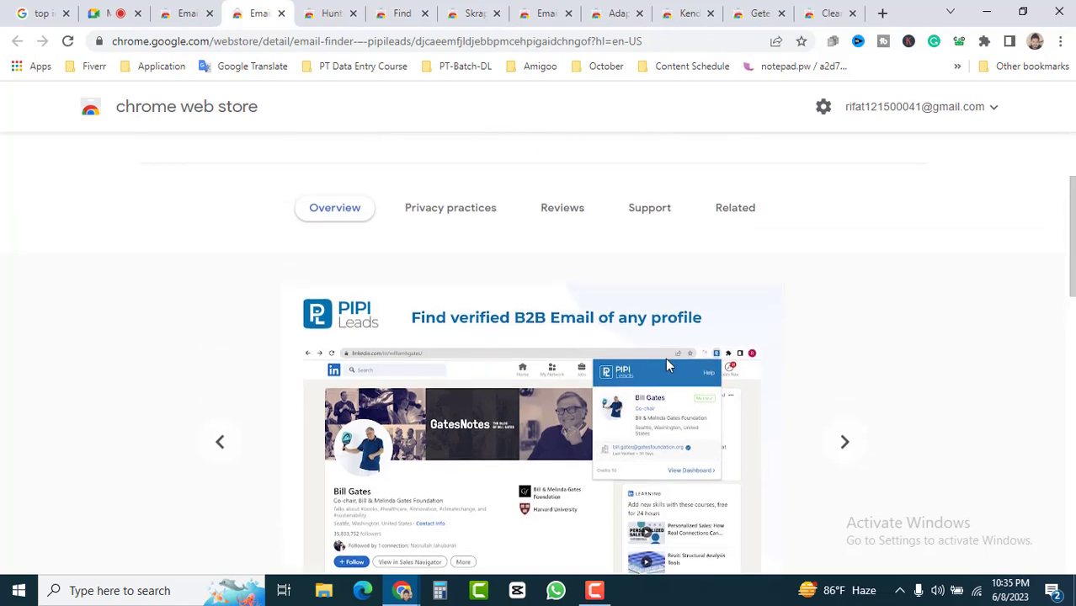
# Read the PIPILEADS extension's overview and expand its full description.
pyautogui.scroll(-1, 665, 357)
pyautogui.scroll(-6, 671, 345)
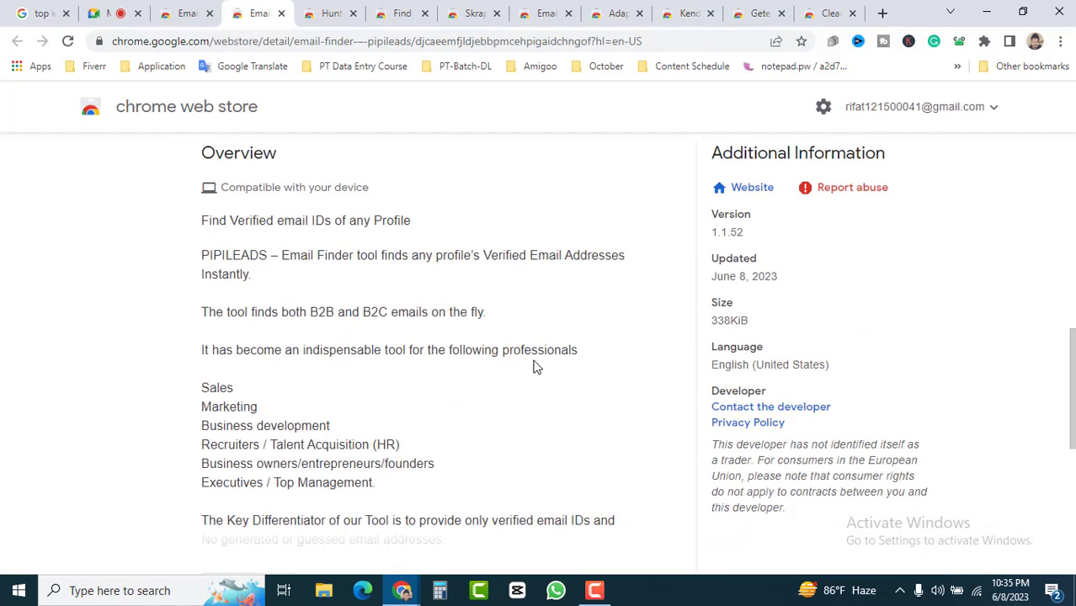
pyautogui.scroll(-3, 332, 375)
pyautogui.click(265, 350)
# Open the Hunter - Email Finder Extension page and read its full description, including the free monthly search allowance under Get started.
pyautogui.hotkey('ctrl', 'Tab')
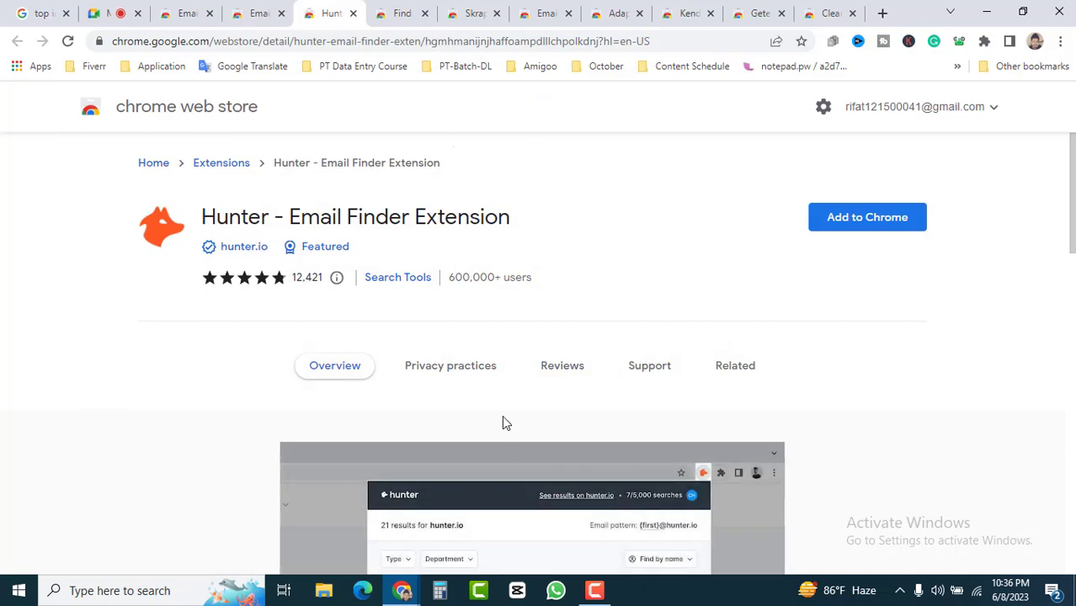
pyautogui.scroll(-5, 541, 416)
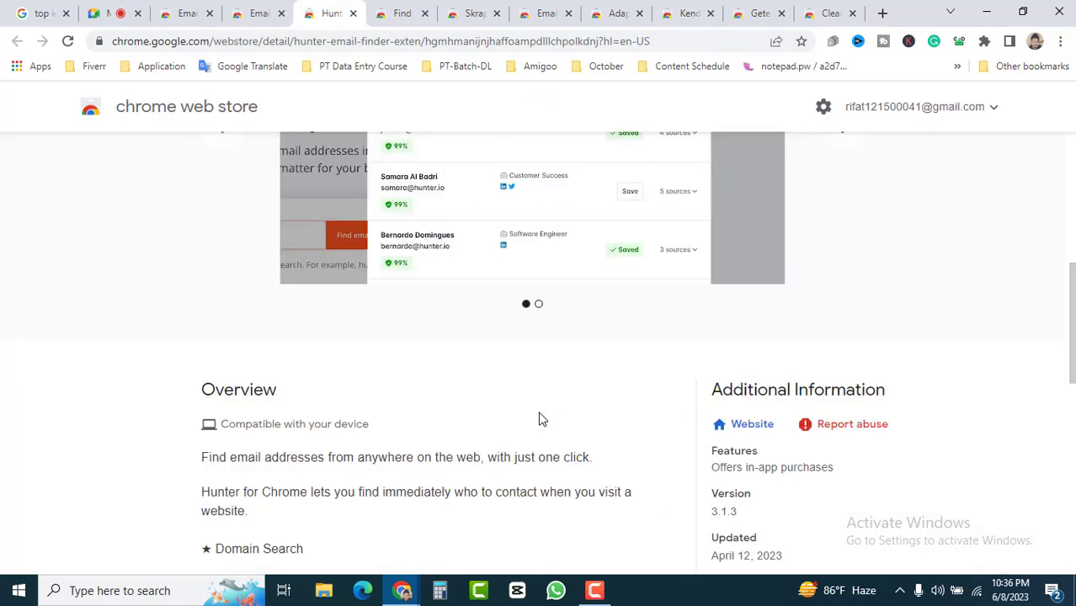
pyautogui.scroll(-4, 541, 394)
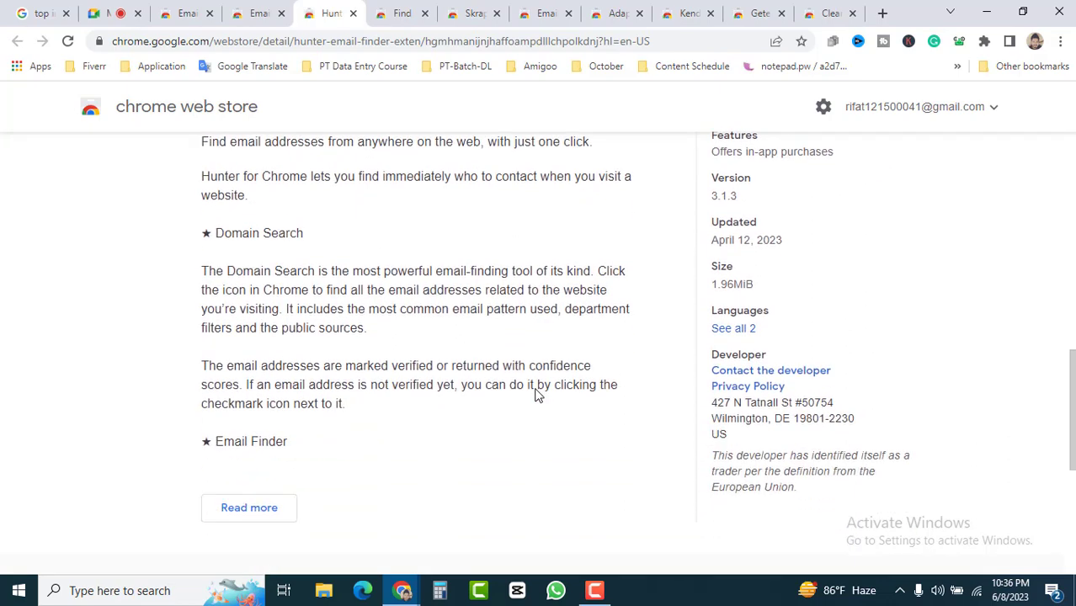
pyautogui.click(275, 511)
pyautogui.scroll(-3, 500, 417)
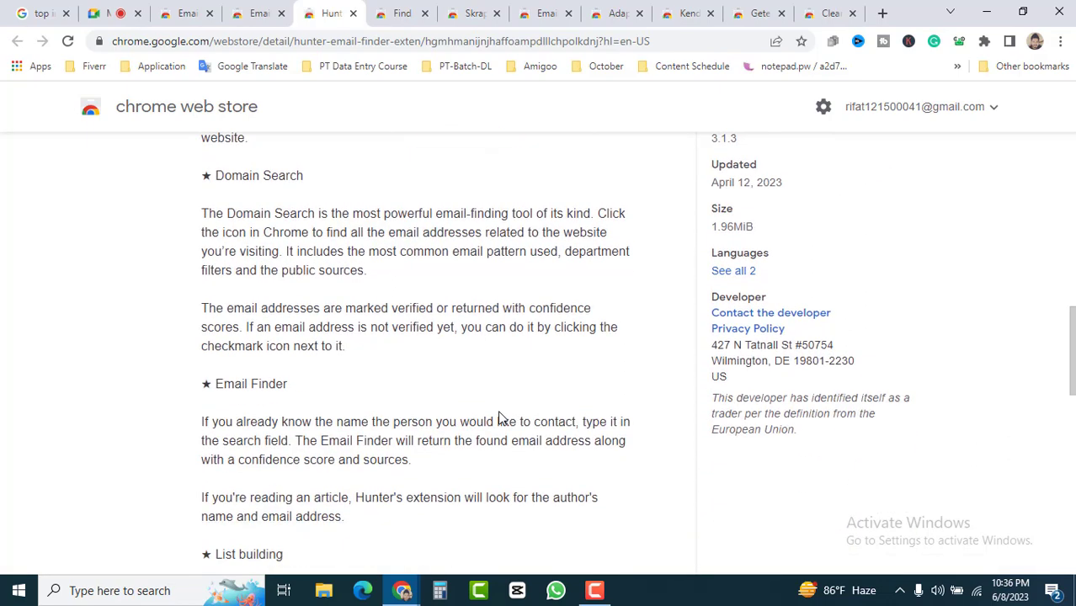
pyautogui.scroll(-5, 500, 413)
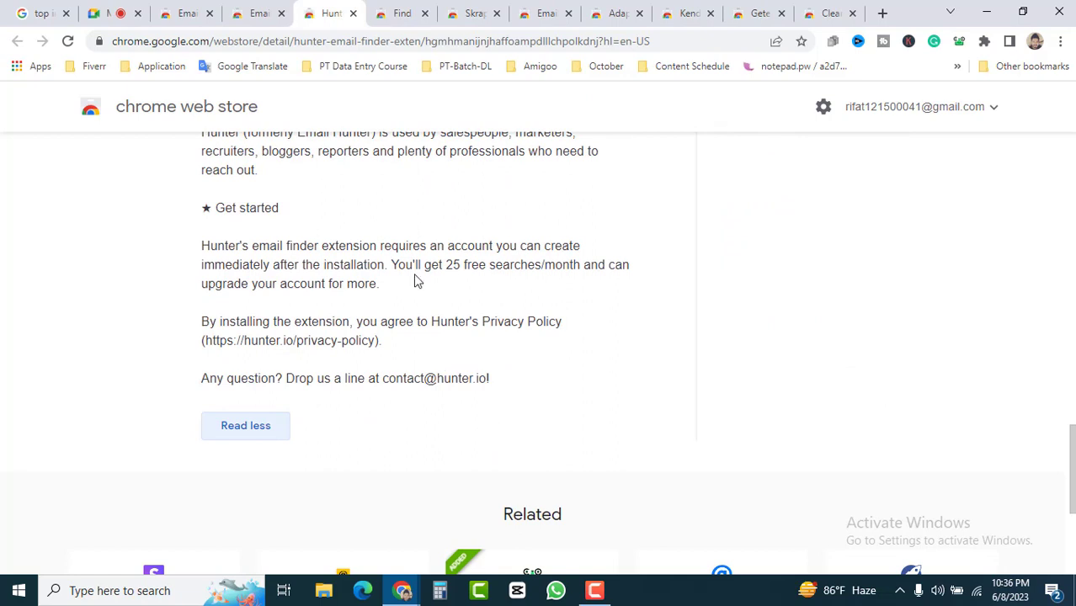
pyautogui.moveTo(393, 264); pyautogui.dragTo(556, 266)
pyautogui.click(549, 301)
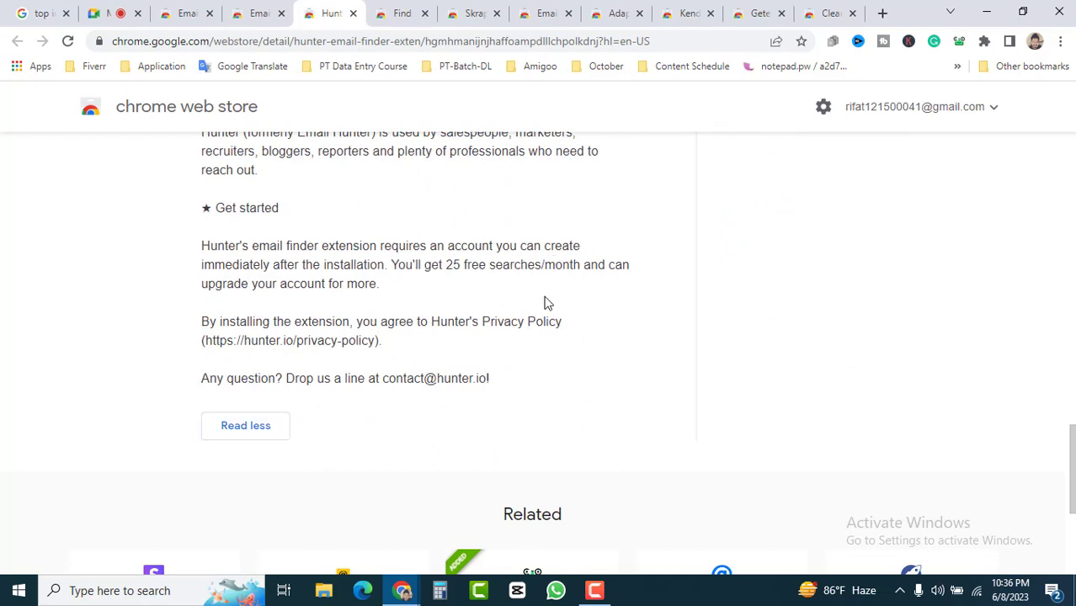
# Examine the Find Emails on Websites and Social Networks page, expanding its description to check the free credits and other features.
pyautogui.hotkey('ctrl', 'Tab')
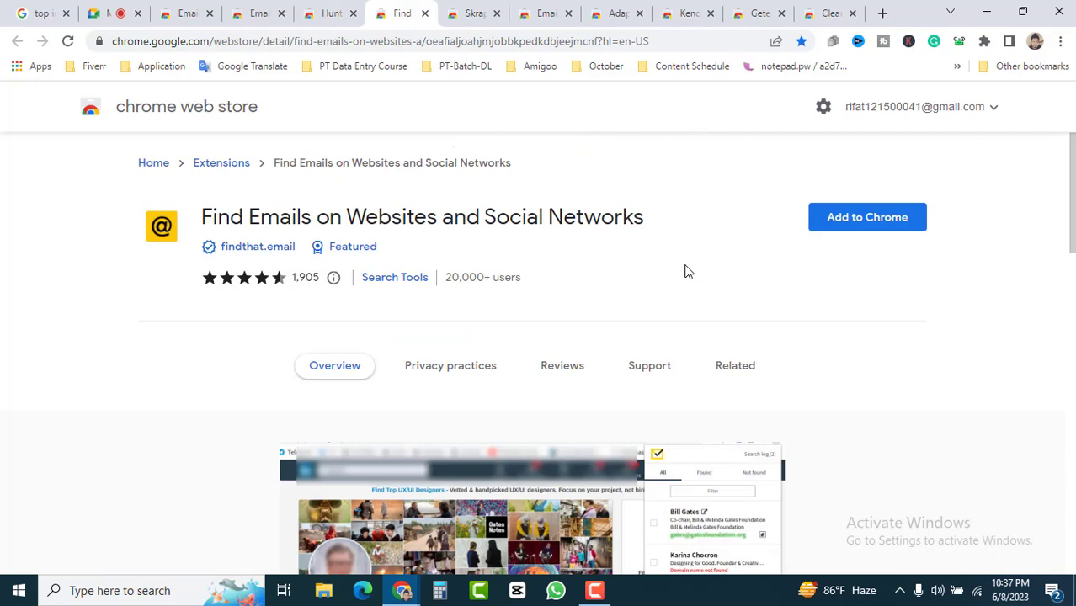
pyautogui.scroll(-2, 641, 319)
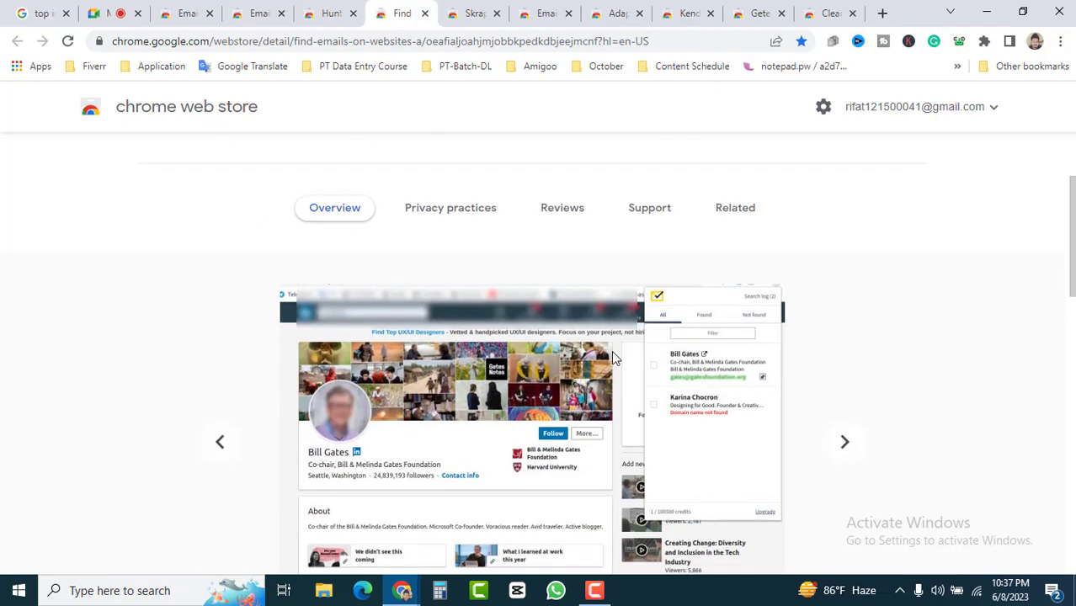
pyautogui.scroll(-5, 611, 350)
pyautogui.scroll(-3, 587, 358)
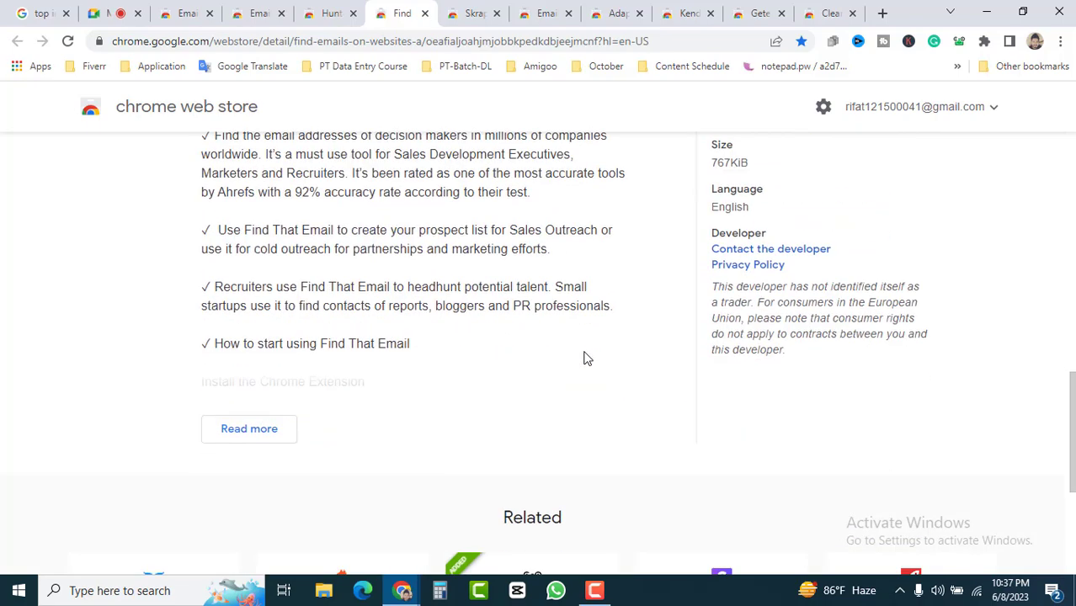
pyautogui.click(268, 432)
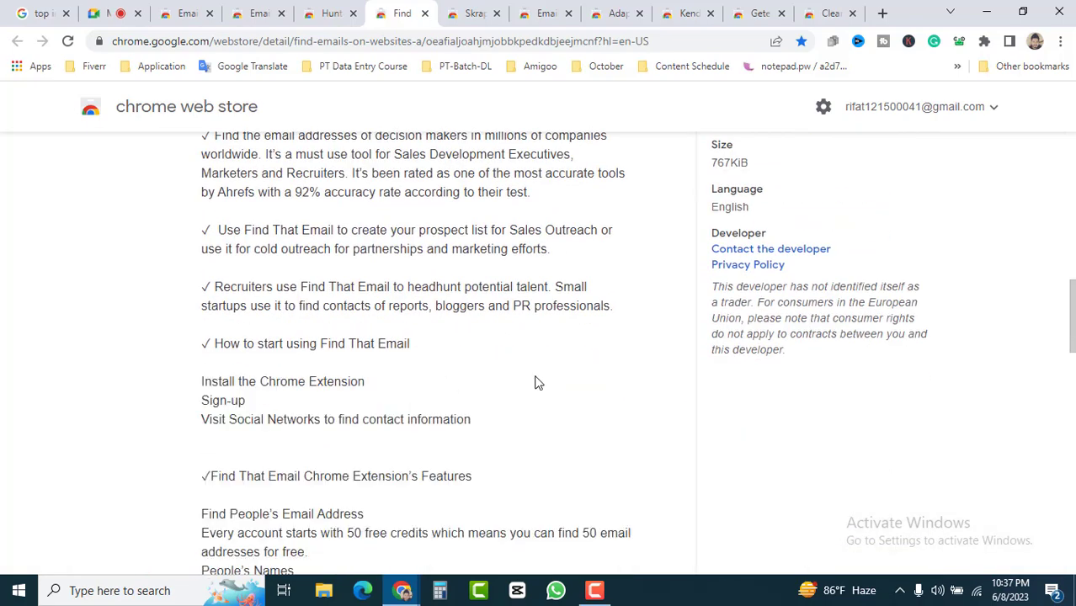
pyautogui.scroll(-3, 535, 383)
pyautogui.moveTo(337, 305); pyautogui.dragTo(410, 310)
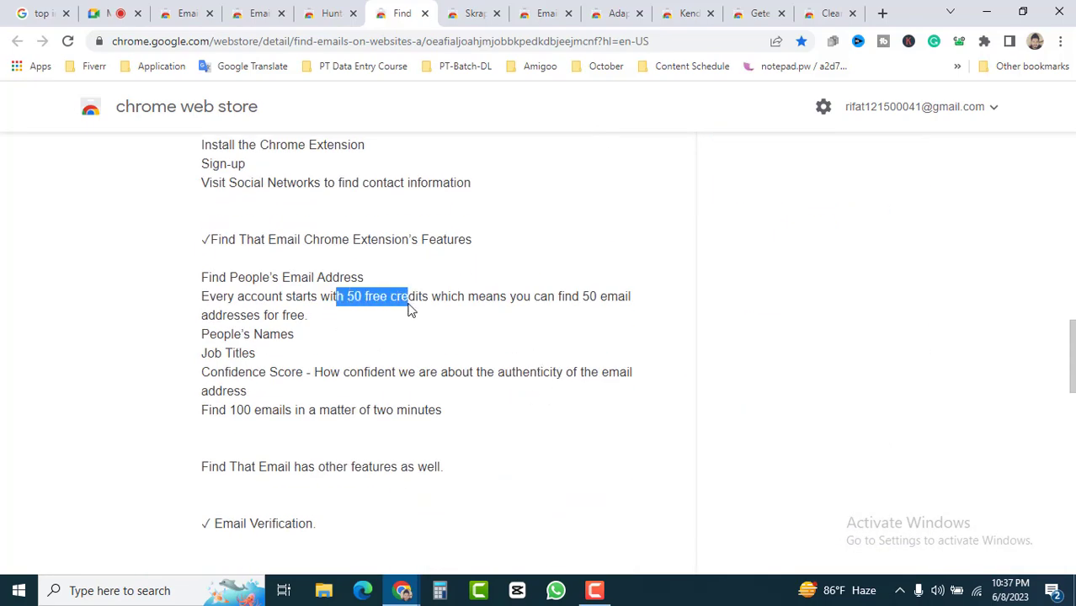
pyautogui.click(568, 286)
pyautogui.scroll(-3, 569, 352)
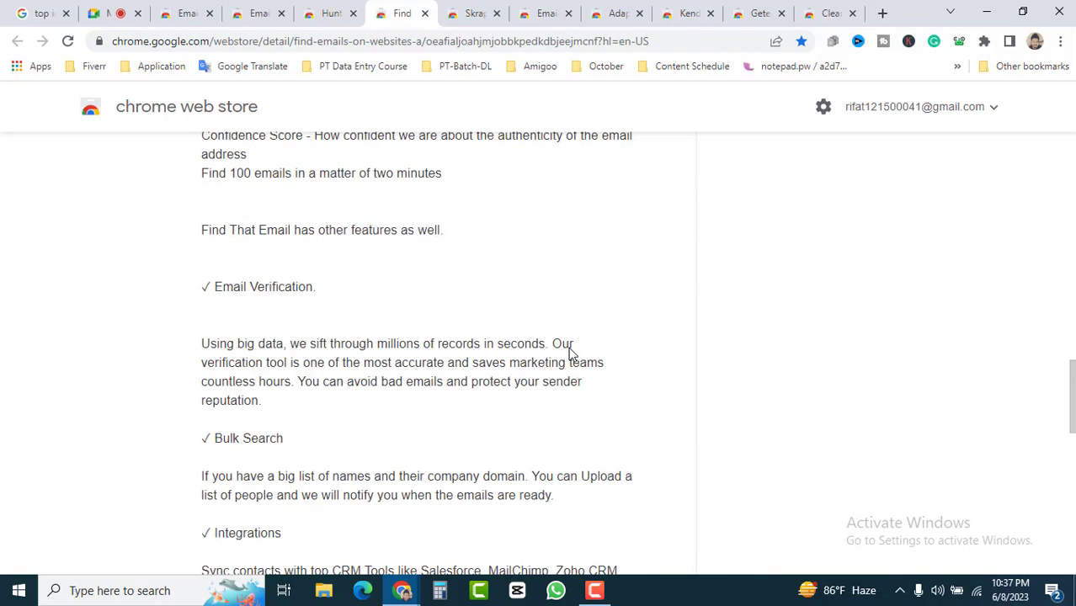
pyautogui.scroll(3, 363, 389)
pyautogui.scroll(10, 547, 425)
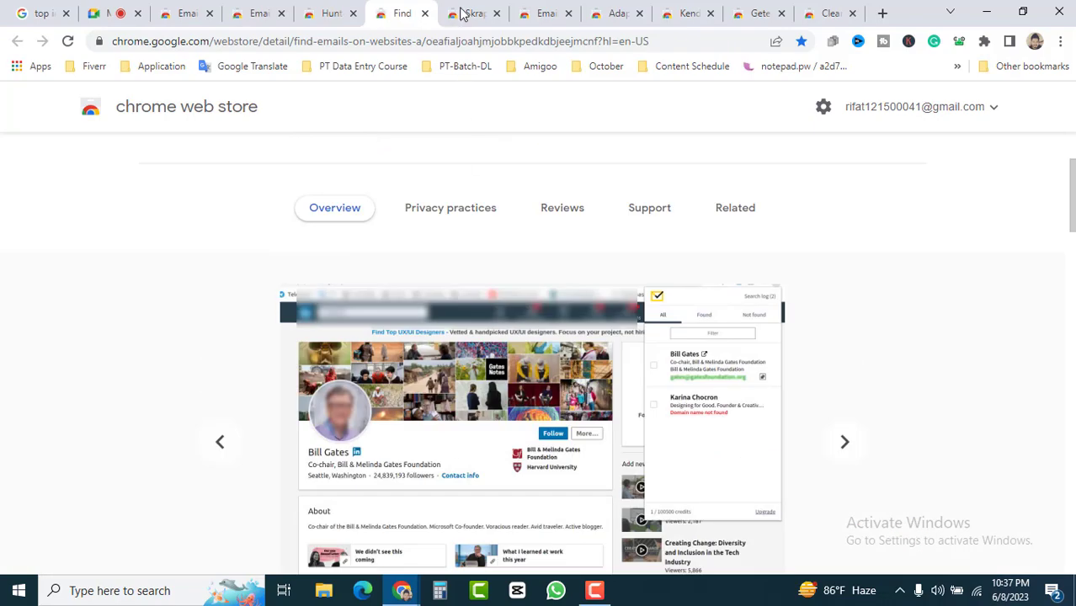
# Open the Skrapp.io - Email Finder page and examine its header, highlighting the words Email Finder in the title.
pyautogui.click(462, 14)
pyautogui.scroll(2, 644, 389)
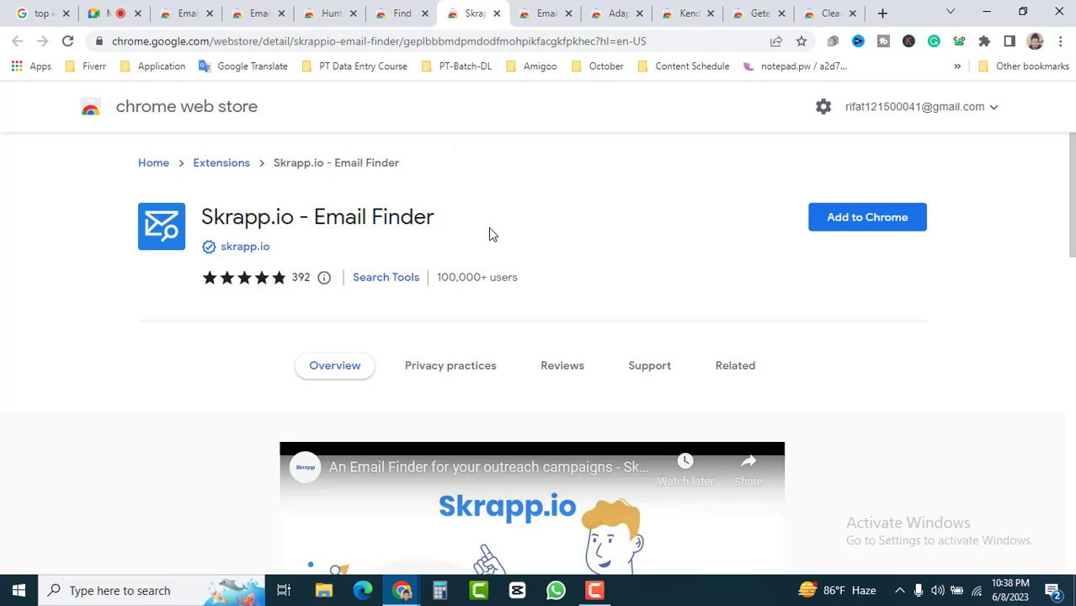
pyautogui.moveTo(434, 221); pyautogui.dragTo(308, 218)
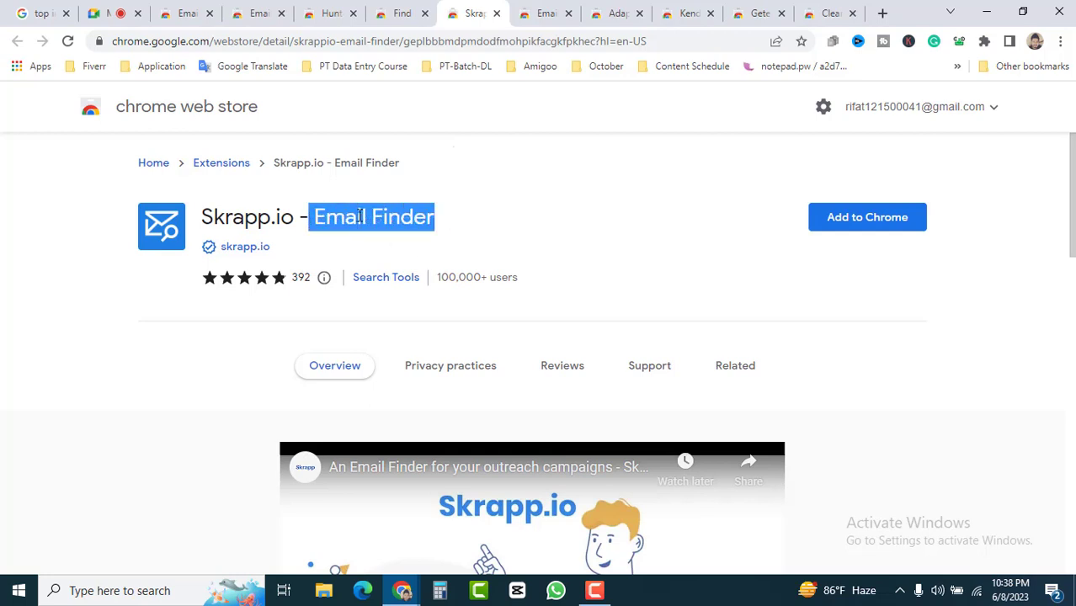
pyautogui.click(640, 214)
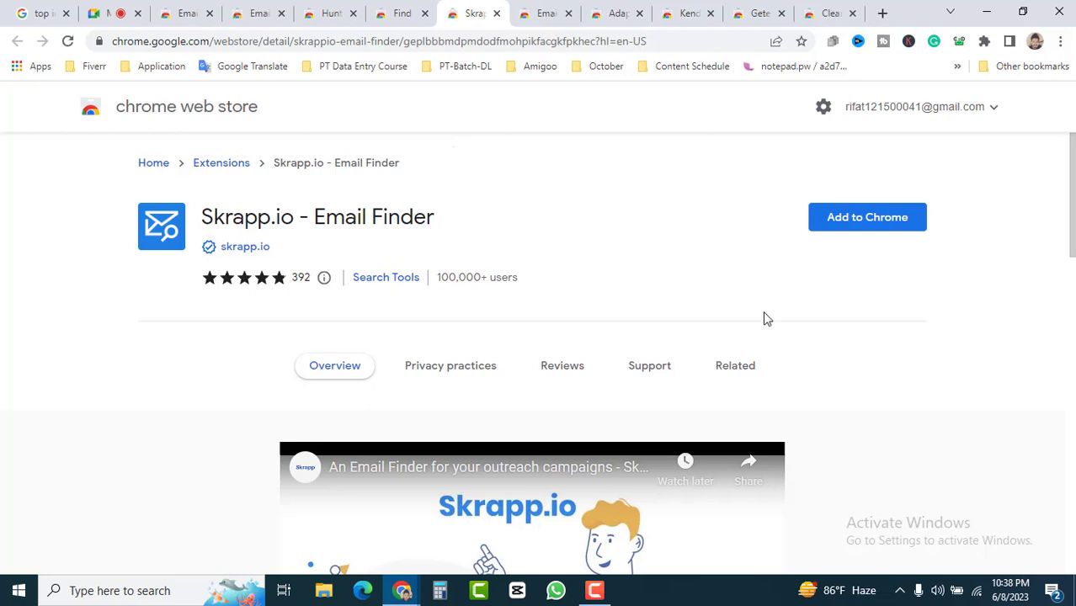
# Open the Email Finder - GetProspect page and examine its header and demo video preview.
pyautogui.hotkey('ctrl', 'Tab')
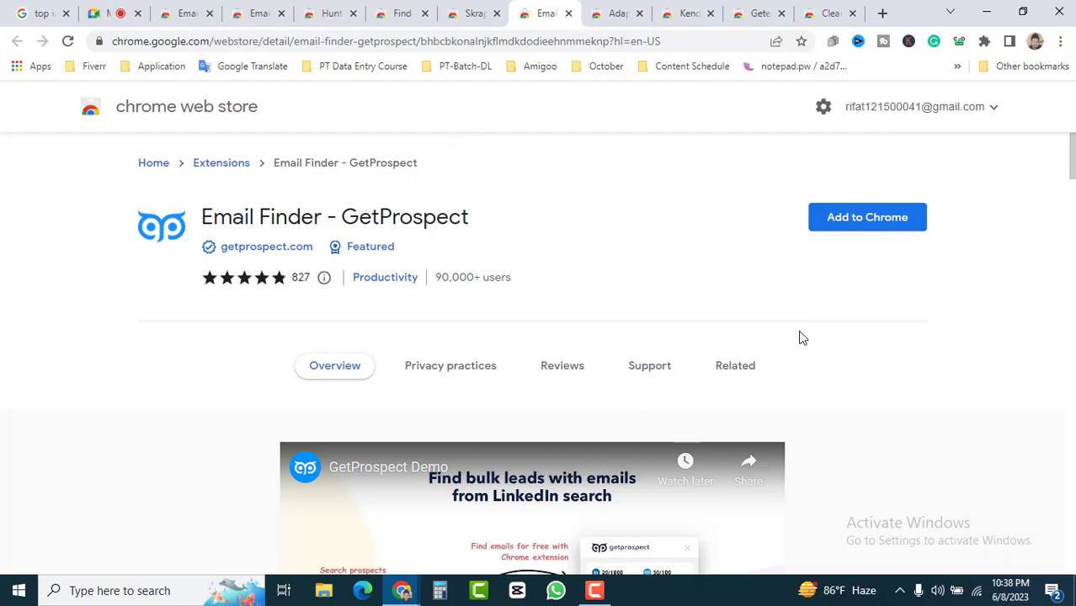
pyautogui.scroll(-2, 800, 345)
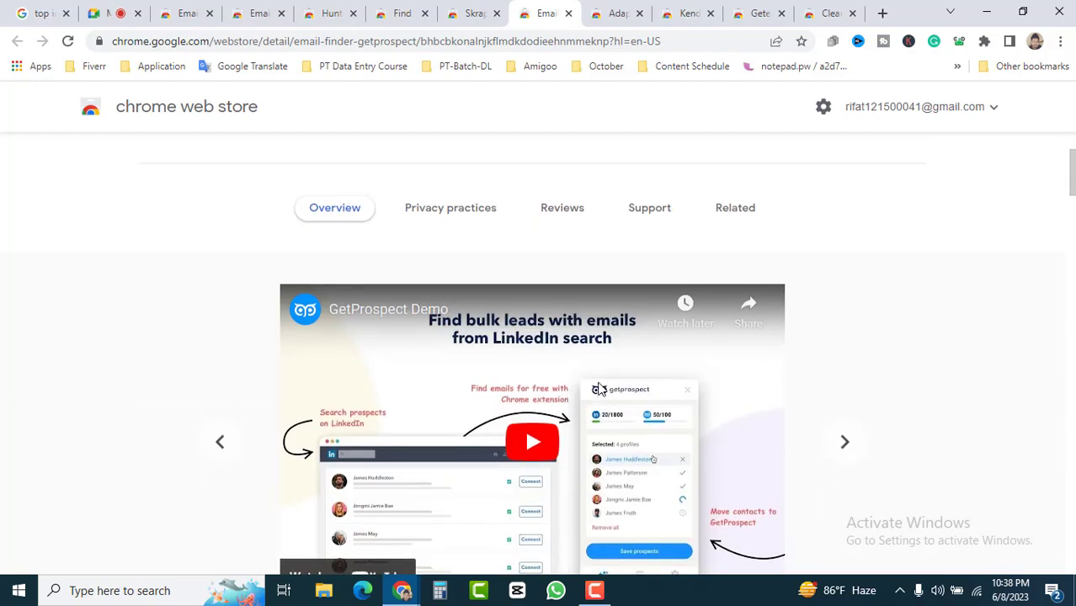
pyautogui.scroll(2, 583, 245)
pyautogui.scroll(-2, 588, 242)
pyautogui.scroll(2, 581, 277)
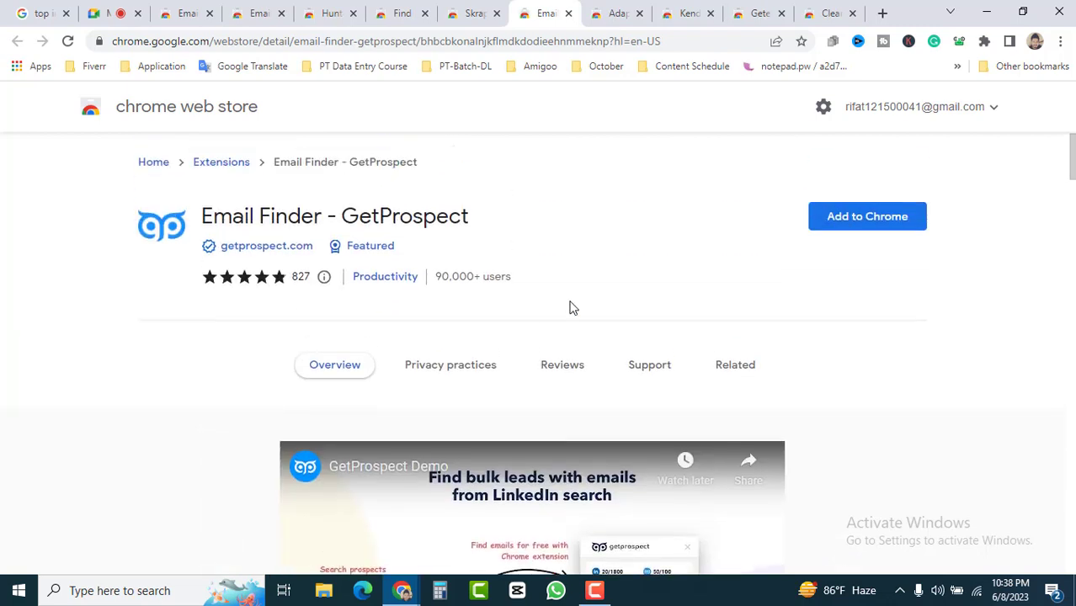
# Open the Adapt - Find Emails On Websites page and read its expanded overview and list of contact features.
pyautogui.click(609, 12)
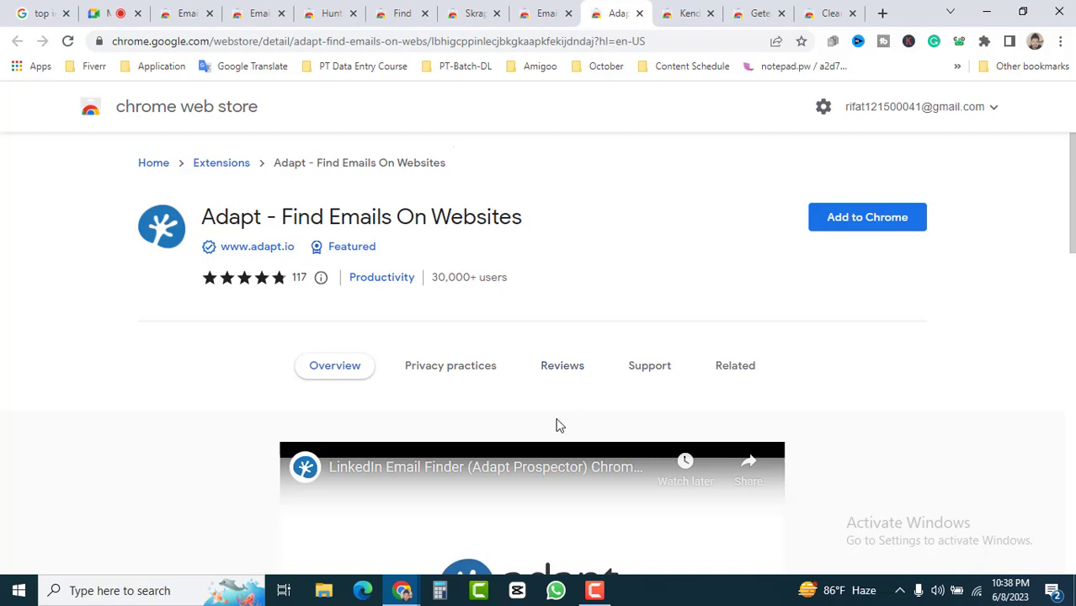
pyautogui.scroll(-15, 556, 425)
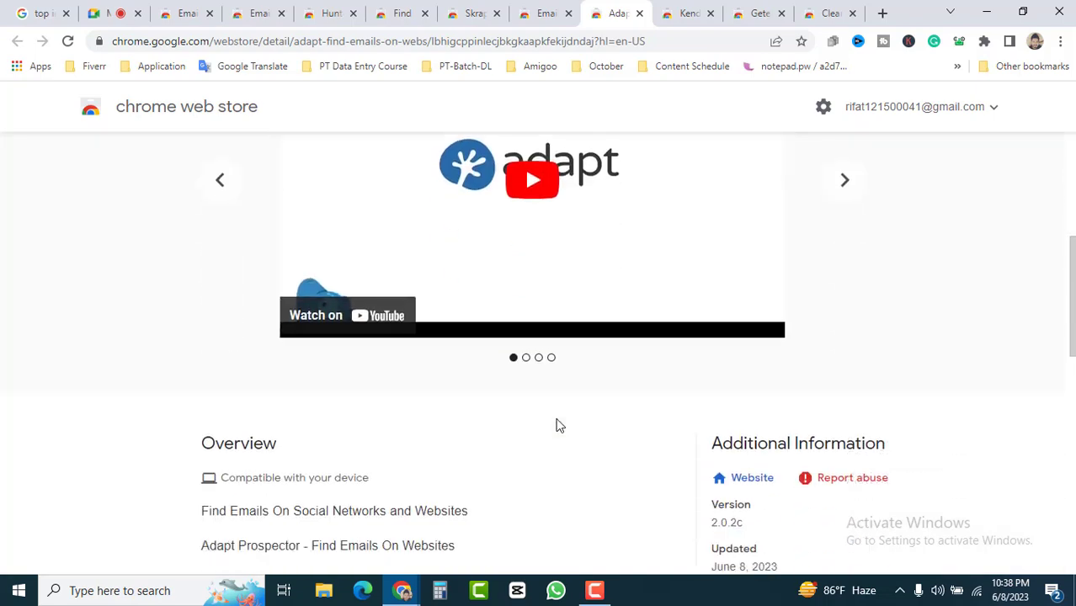
pyautogui.scroll(4, 556, 425)
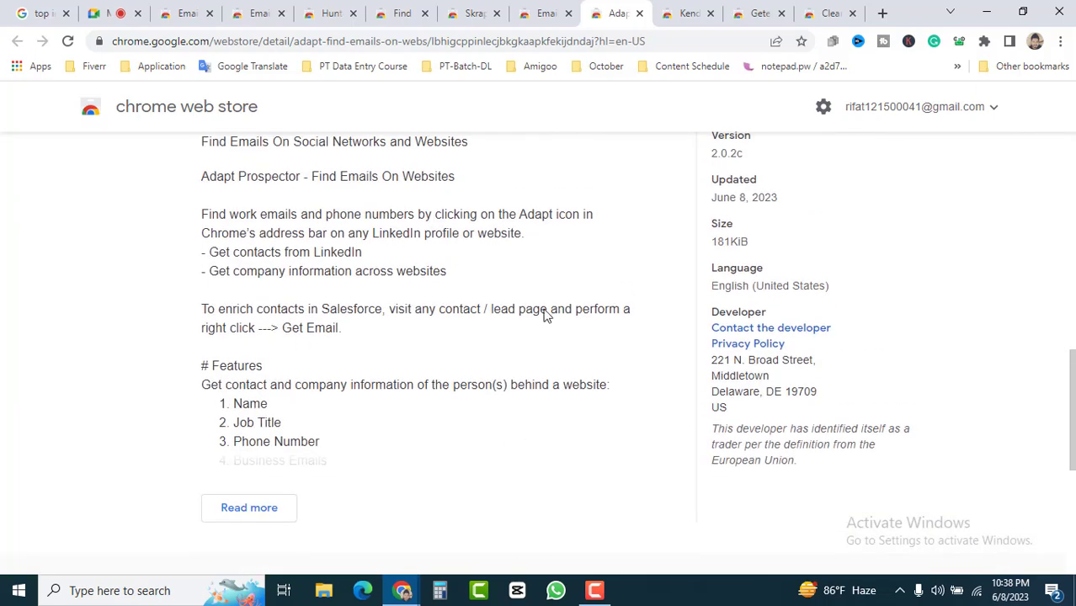
pyautogui.scroll(3, 566, 383)
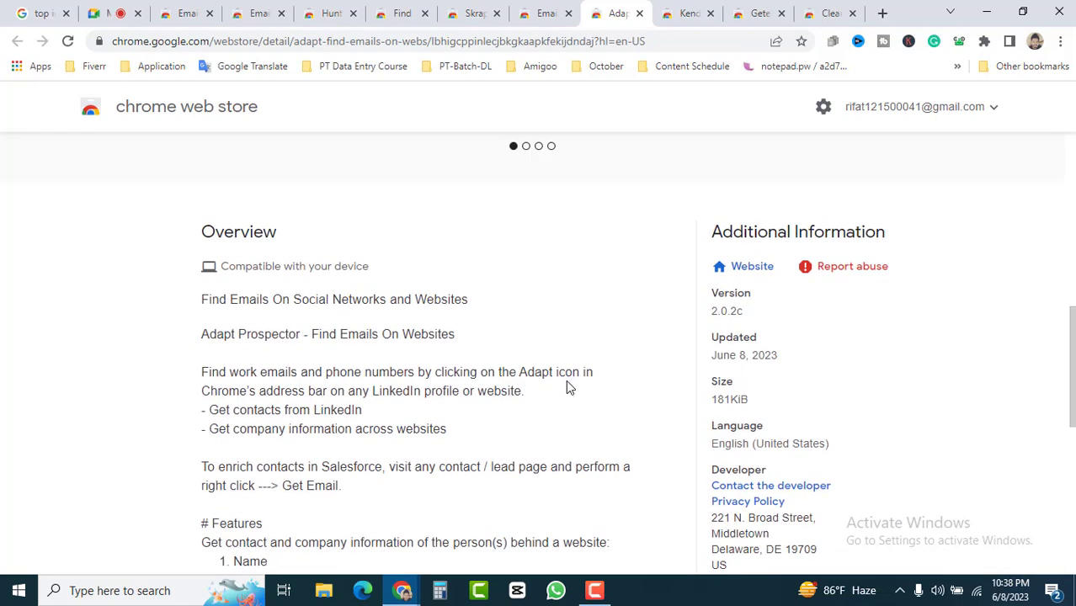
pyautogui.scroll(-3, 566, 379)
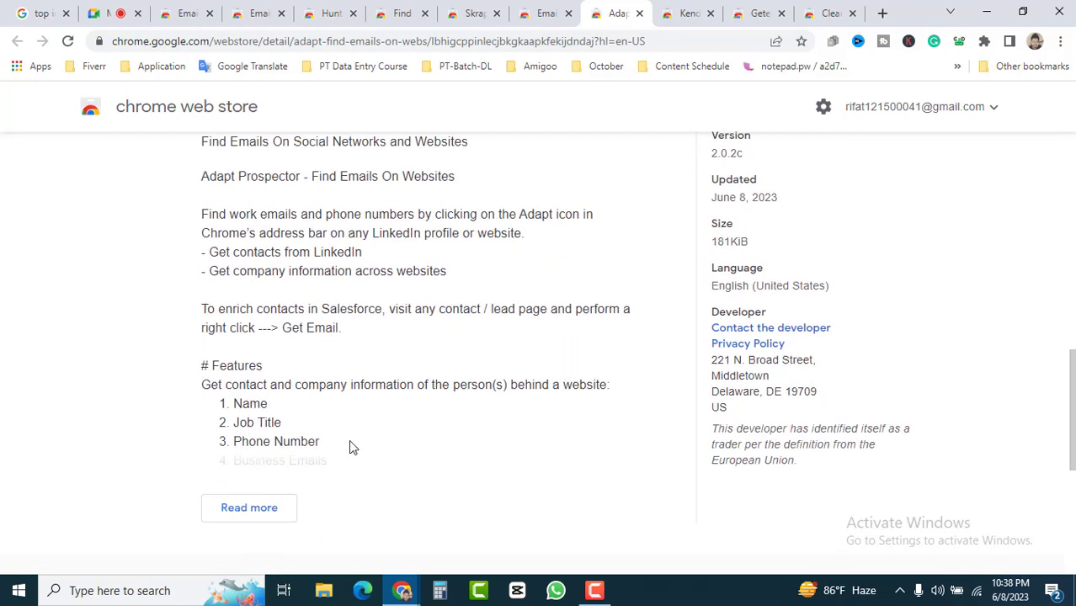
pyautogui.click(257, 507)
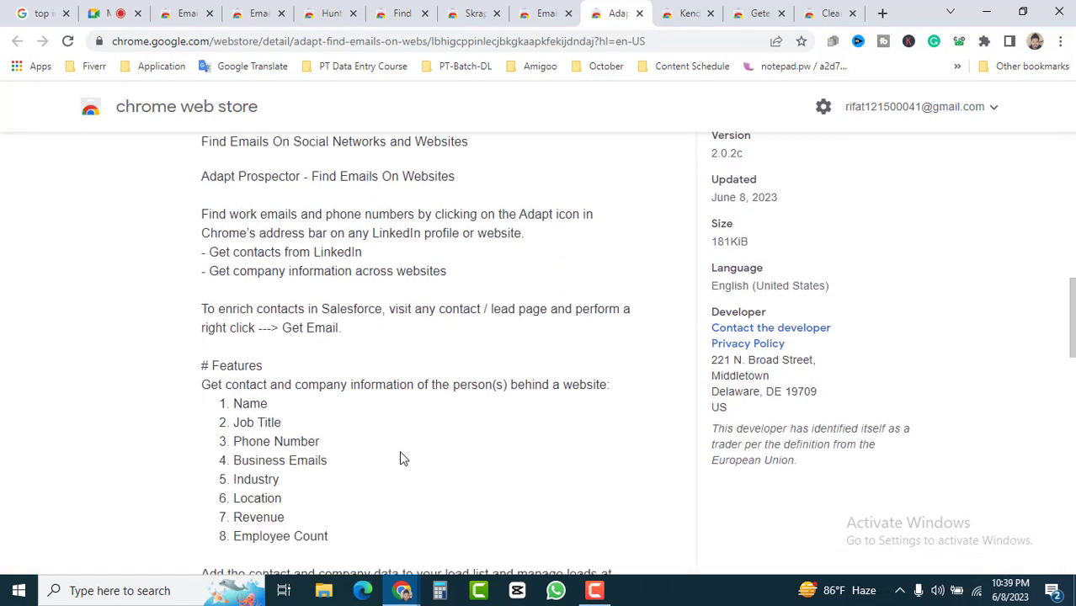
pyautogui.scroll(-3, 400, 458)
# Open the Kendo LinkedIn email finder page and read its expanded description covering features, free lookups, plans and permissions.
pyautogui.hotkey('ctrl', 'Tab')
pyautogui.scroll(-3, 584, 312)
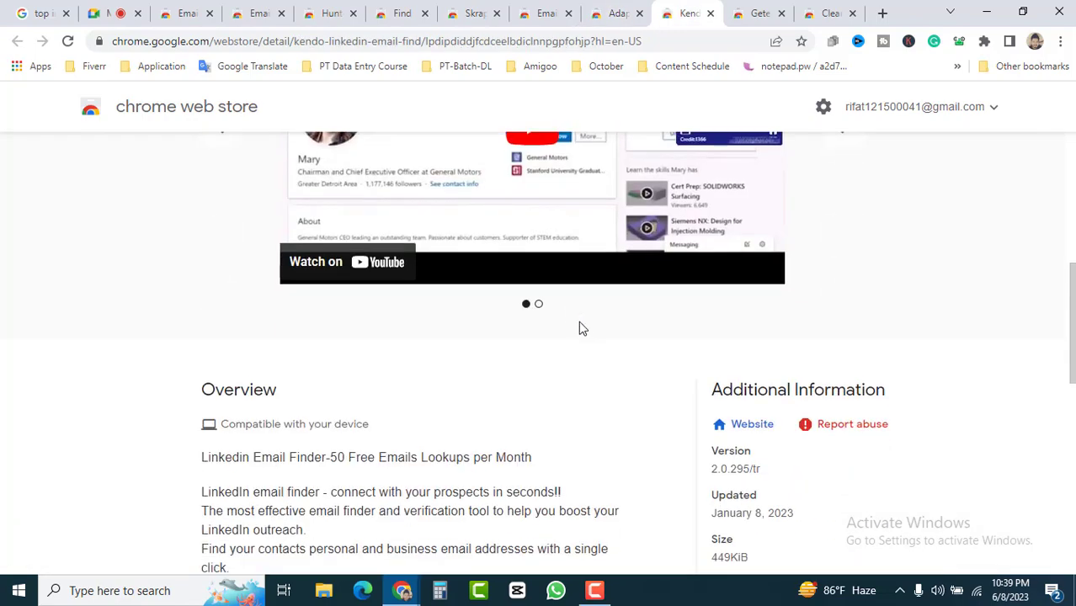
pyautogui.scroll(-3, 578, 328)
pyautogui.scroll(-4, 575, 363)
pyautogui.click(253, 274)
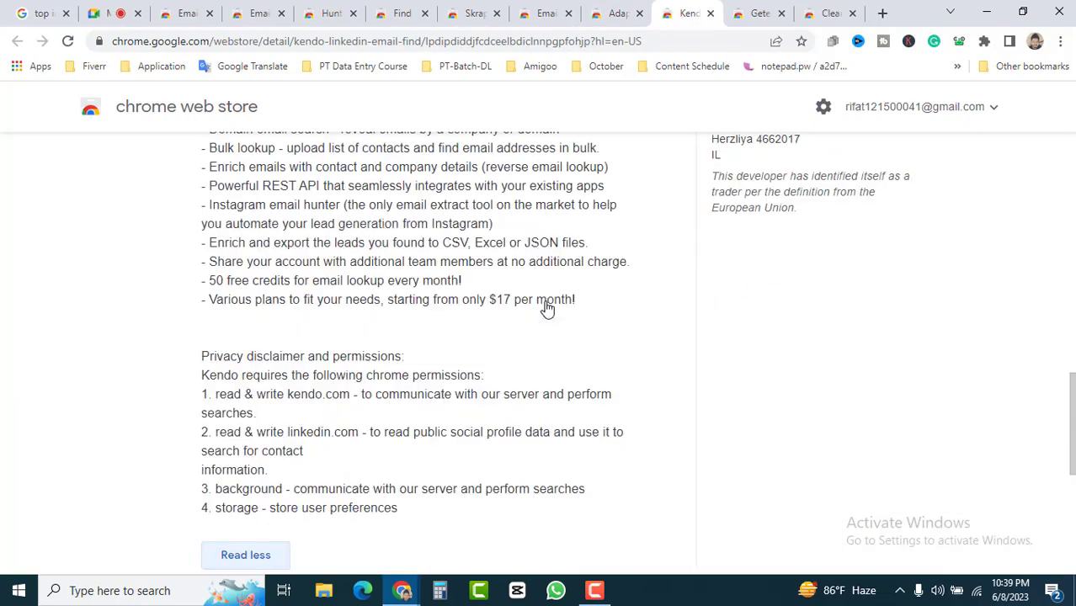
pyautogui.scroll(-4, 569, 341)
pyautogui.scroll(4, 567, 343)
# Review the Getemail.io legacy page's overview and header, and open the Clearbit Connect: Free, Verified B2B Emails page.
pyautogui.hotkey('ctrl', 'Tab')
pyautogui.scroll(-9, 670, 298)
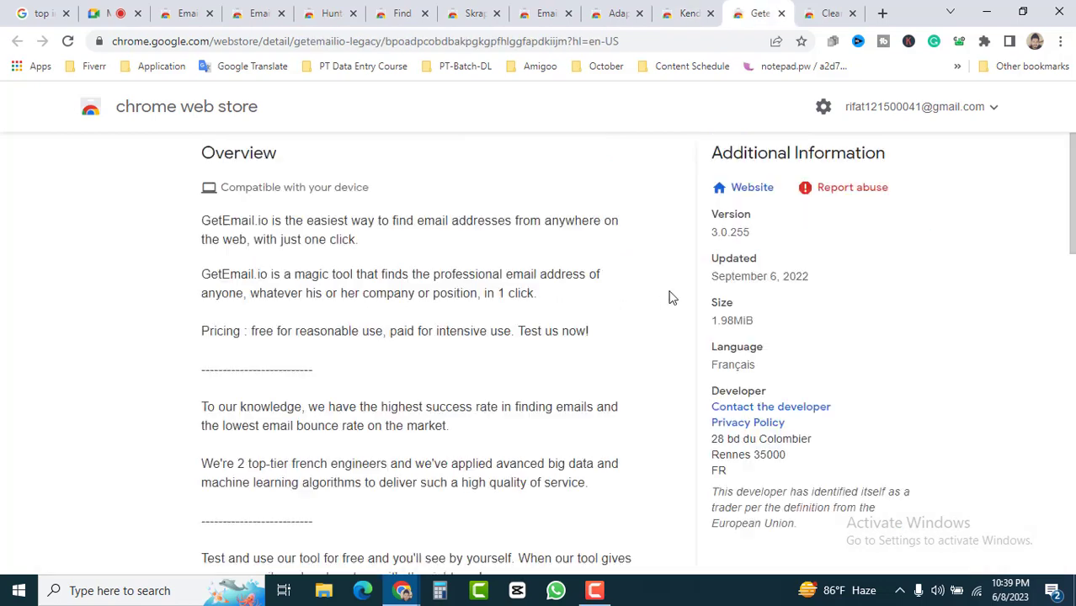
pyautogui.scroll(3, 704, 268)
pyautogui.scroll(5, 704, 267)
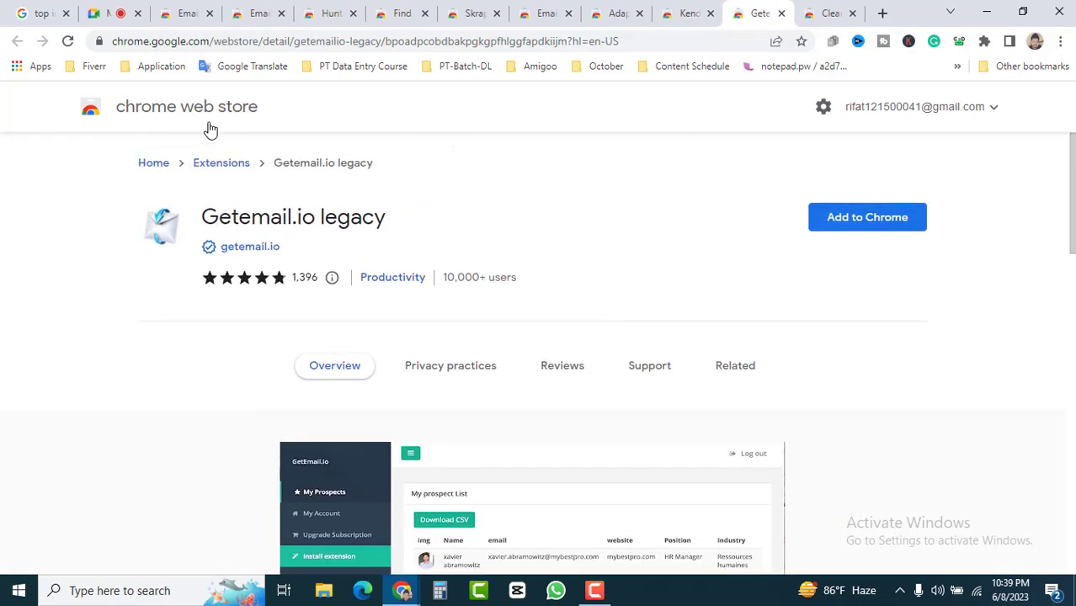
pyautogui.click(831, 13)
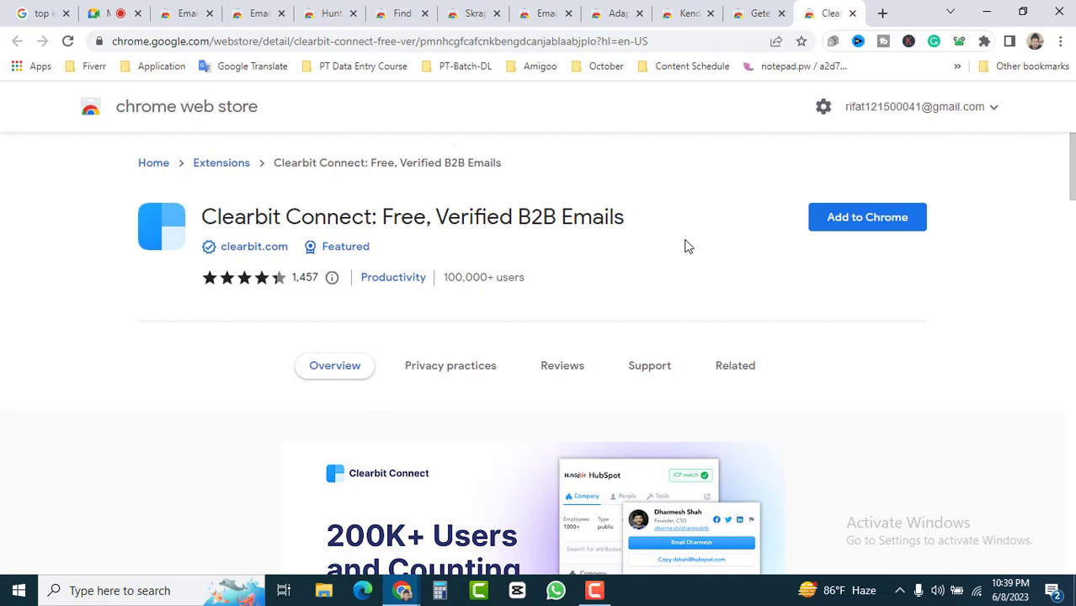
# Return to the Email Finder - LeadLeaper page and reread its description and free account instructions.
pyautogui.hotkey('ctrl', '3')
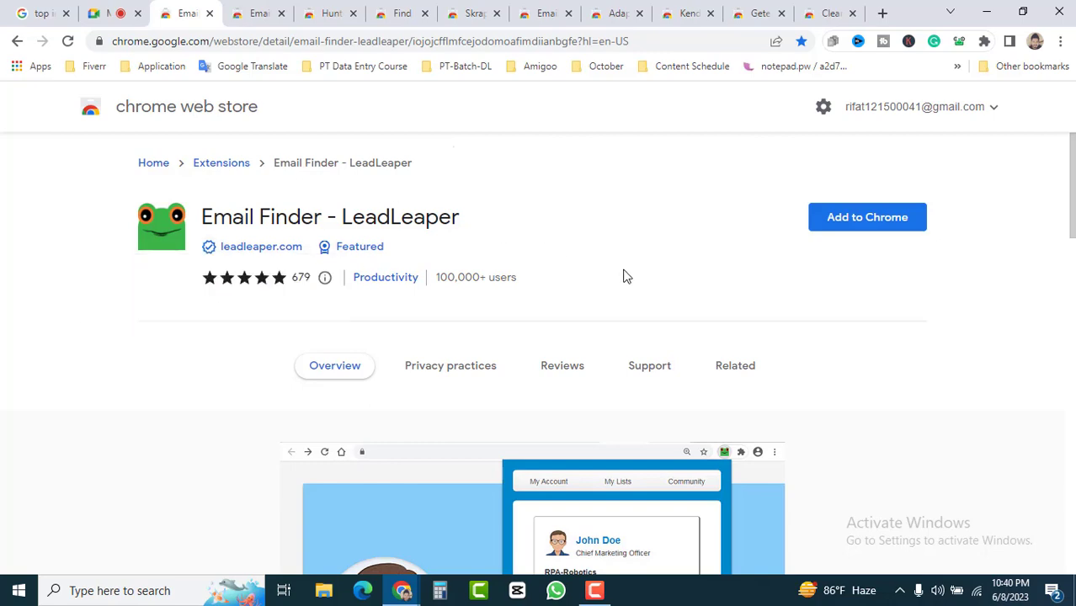
pyautogui.scroll(-3, 624, 276)
pyautogui.scroll(-7, 630, 356)
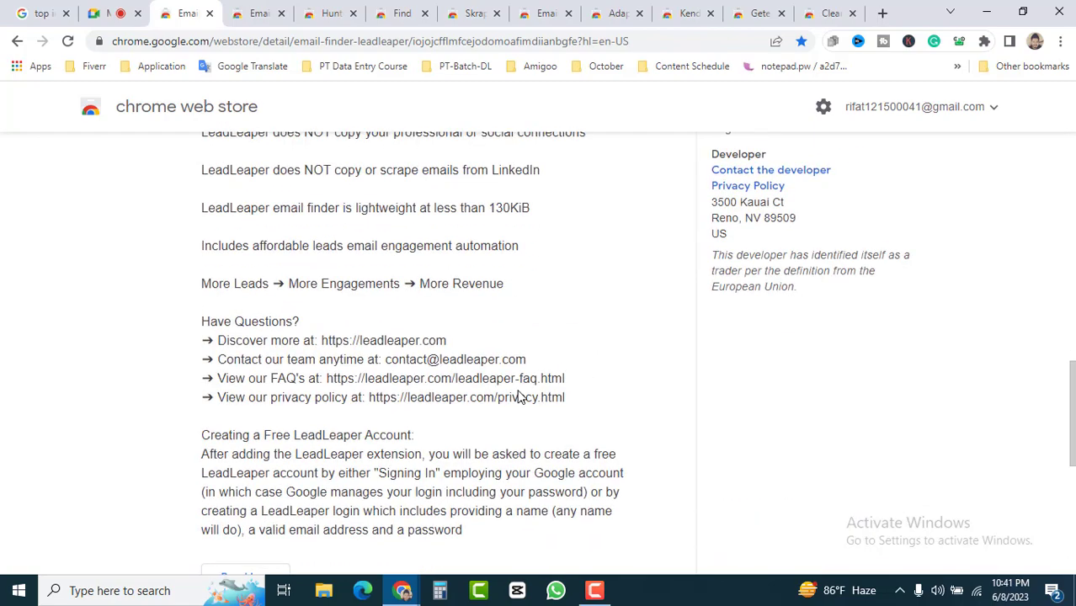
pyautogui.scroll(-1, 581, 377)
pyautogui.scroll(2, 585, 379)
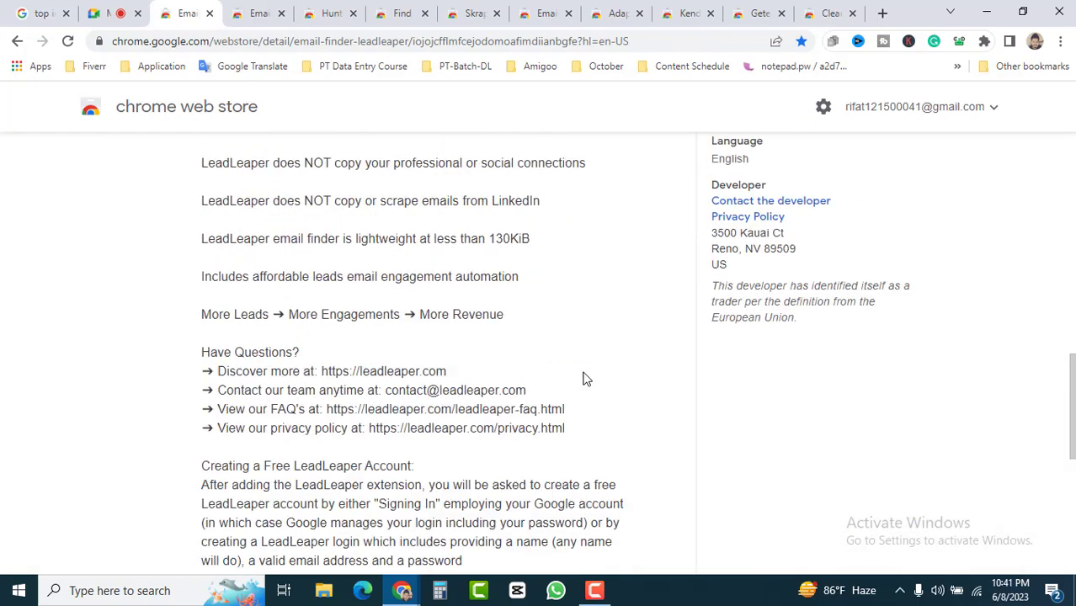
pyautogui.scroll(10, 584, 378)
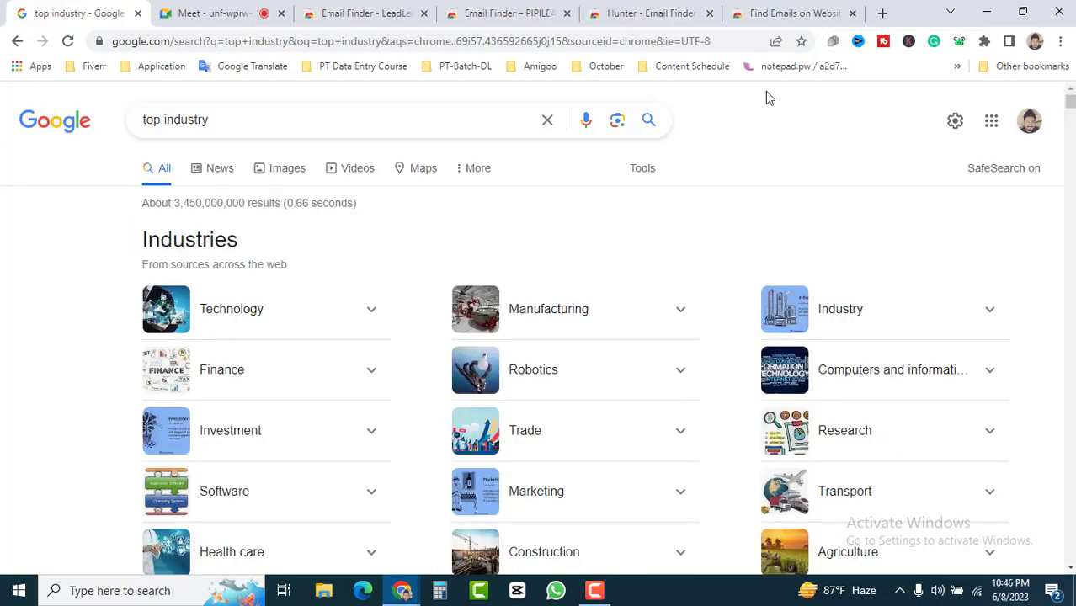
# Close the Chrome Web Store pages for Find Emails on Websites and Social Networks, Hunter and PIPILEADS.
pyautogui.click(785, 15)
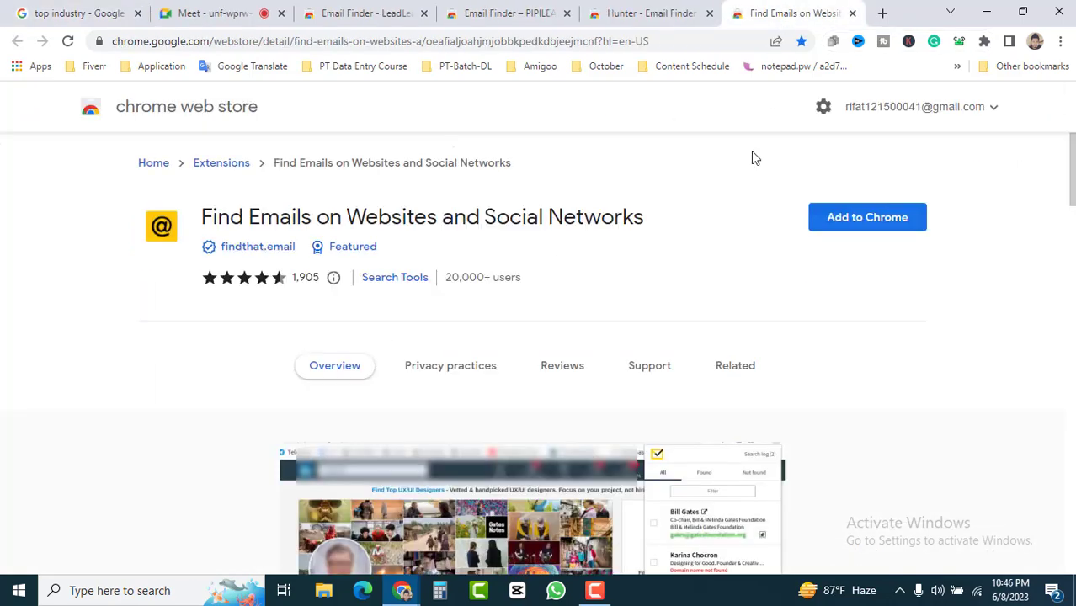
pyautogui.click(852, 13)
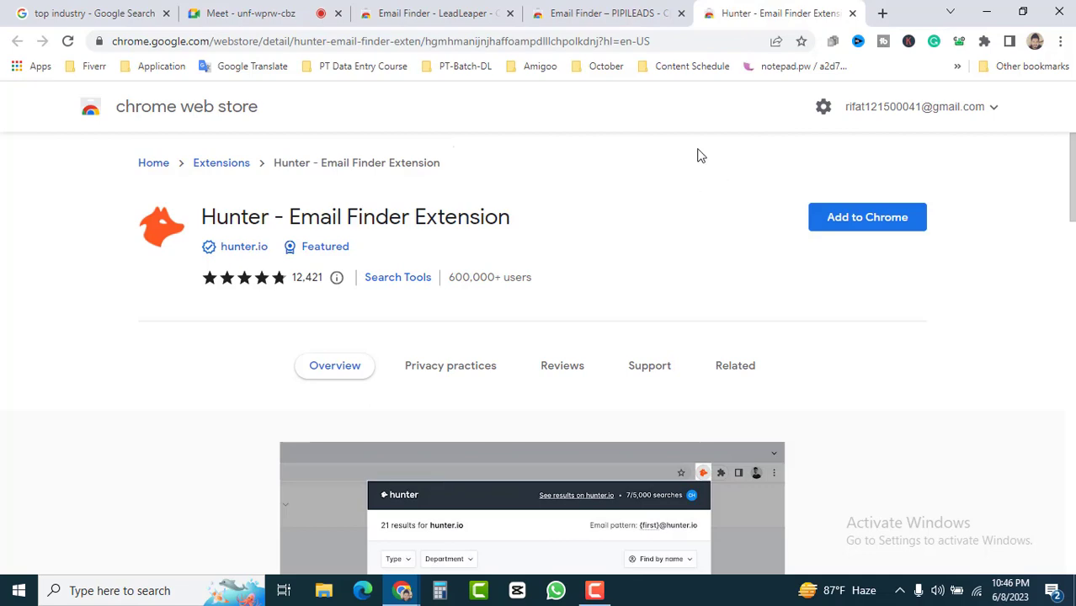
pyautogui.click(615, 12)
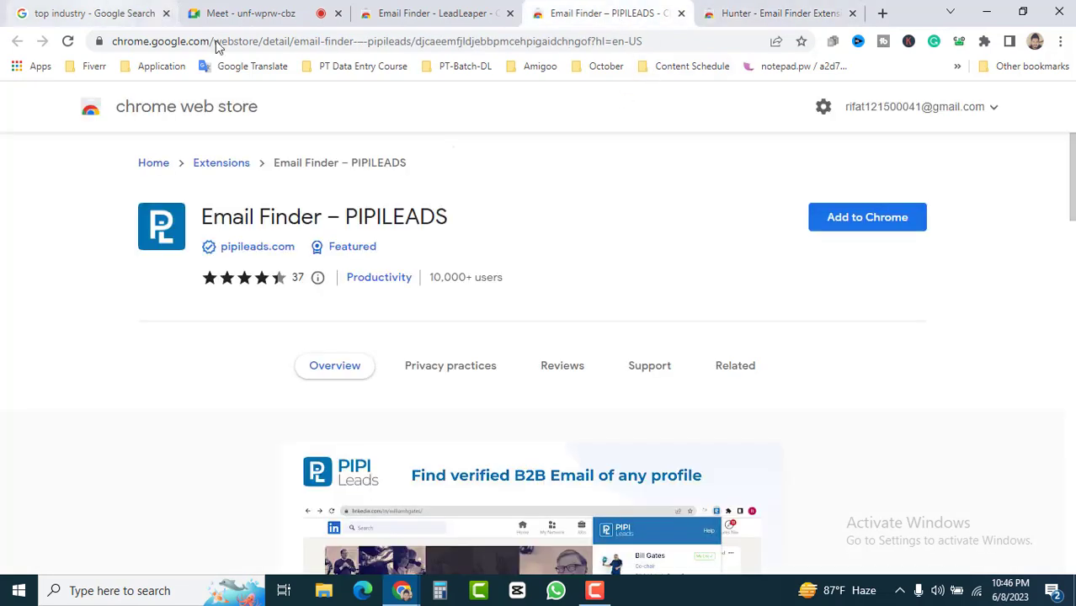
pyautogui.click(93, 13)
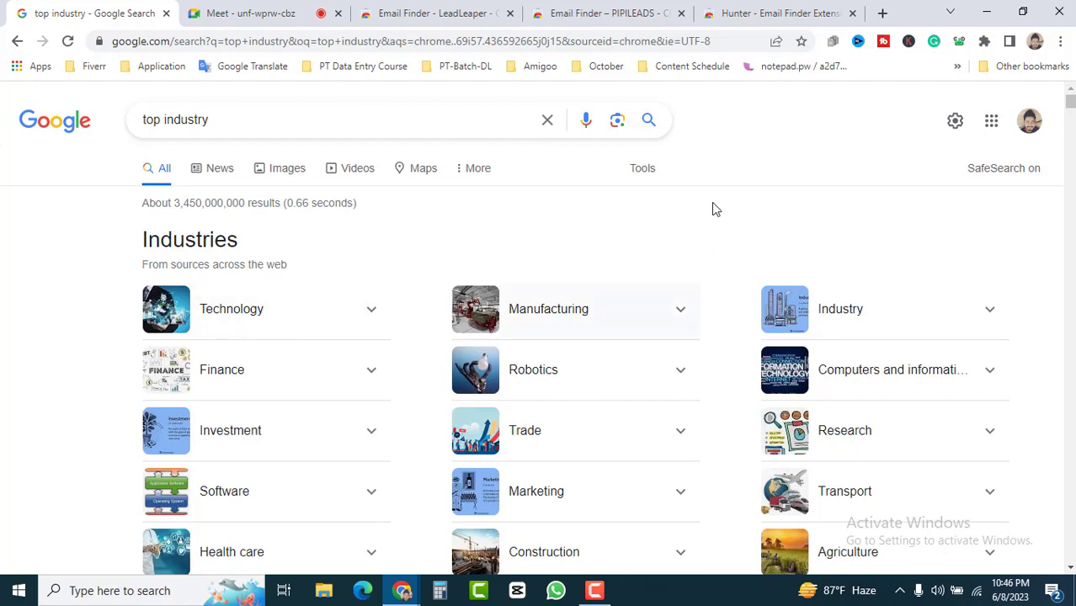
pyautogui.click(766, 12)
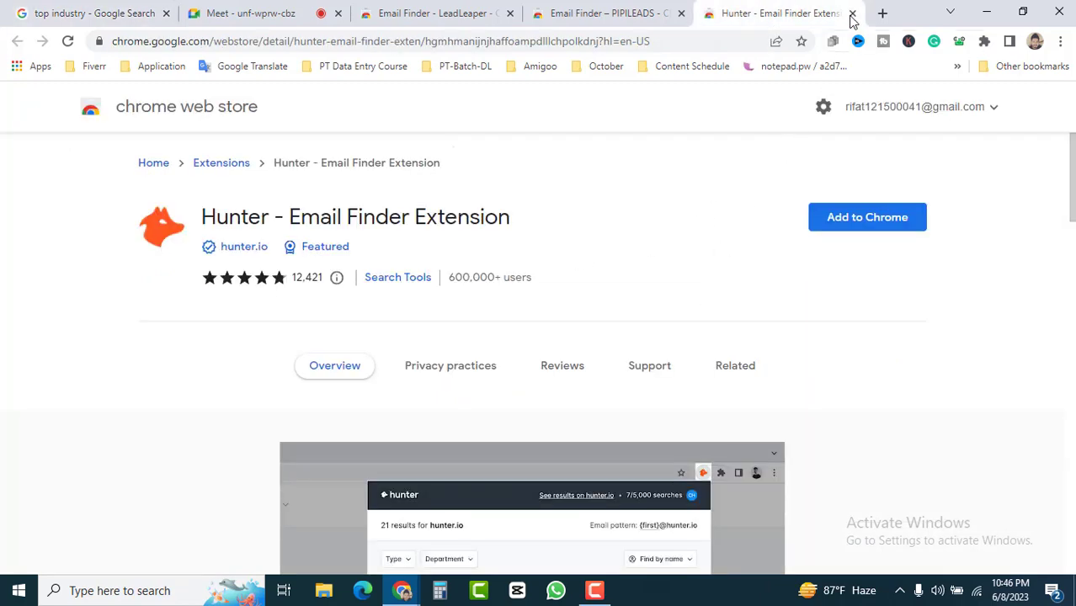
pyautogui.hotkey('ctrl', 'w')
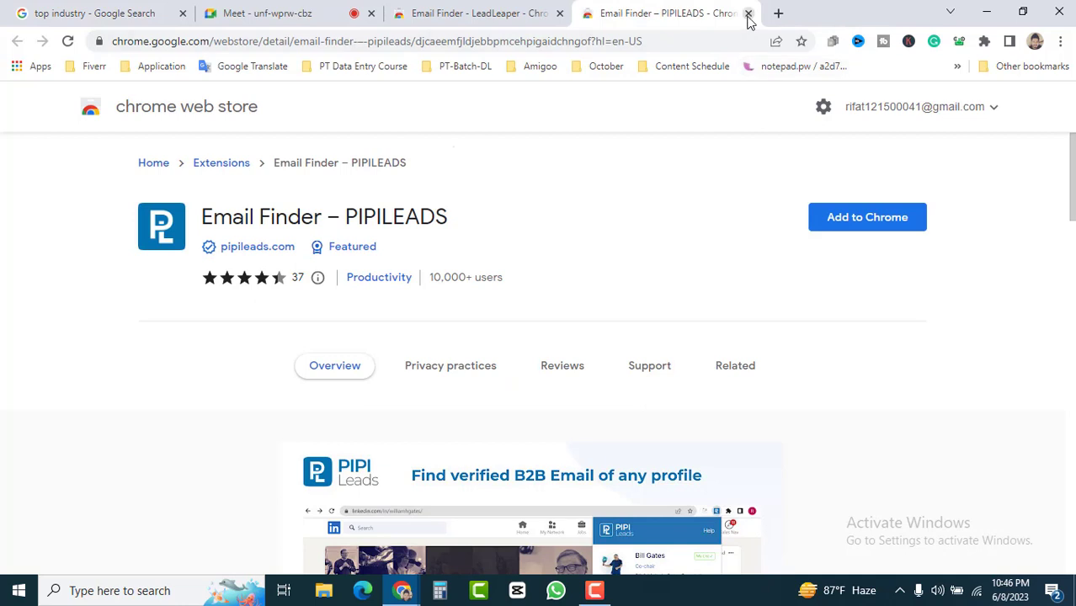
pyautogui.hotkey('ctrl', 'w')
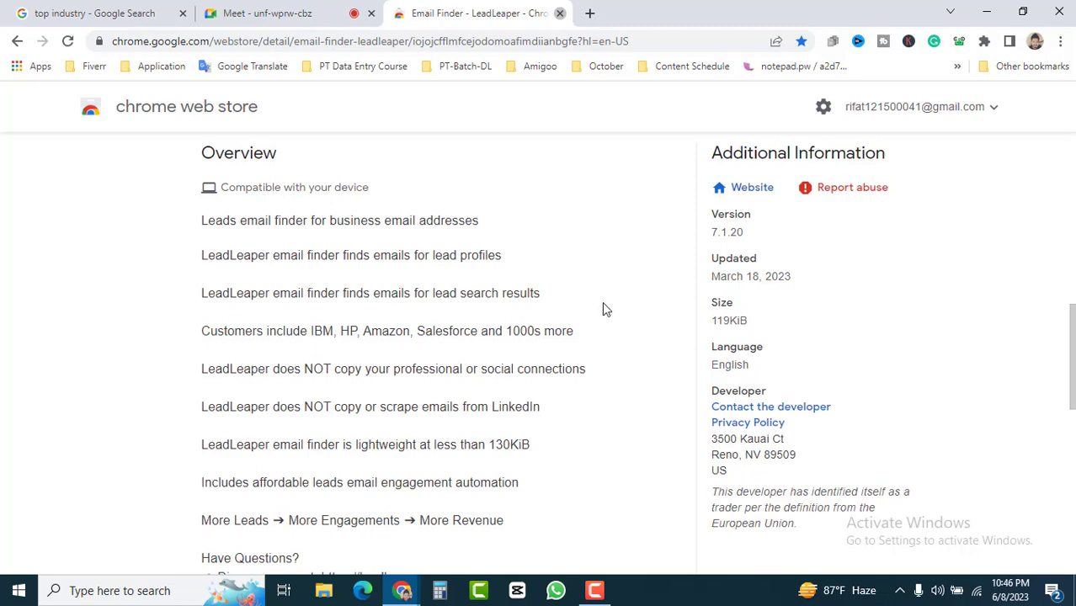
# Close the LeadLeaper extension page and open LinkedIn in a new tab.
pyautogui.hotkey('ctrl', 'w')
pyautogui.click(402, 15)
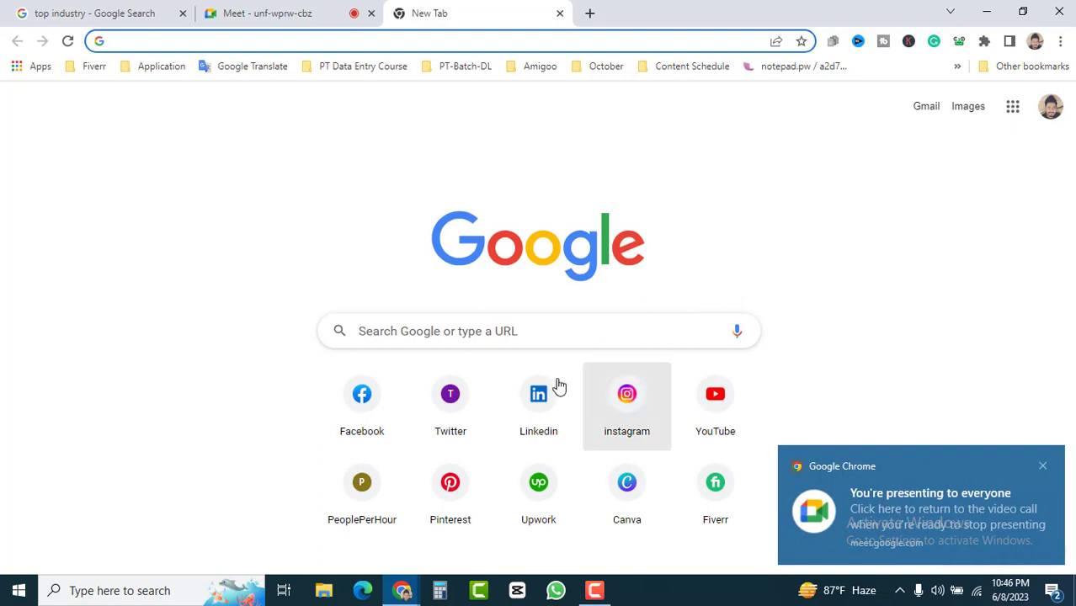
pyautogui.click(555, 389)
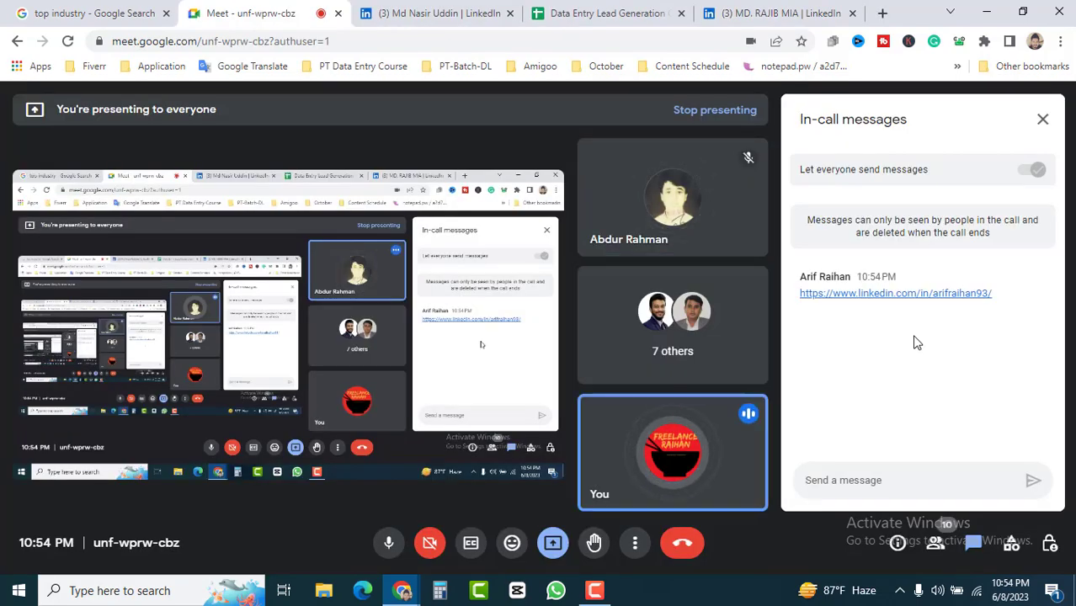
# Open the LinkedIn profile link shared in the meeting chat and compare its header with the two other open LinkedIn profiles.
pyautogui.click(897, 294)
pyautogui.click(800, 12)
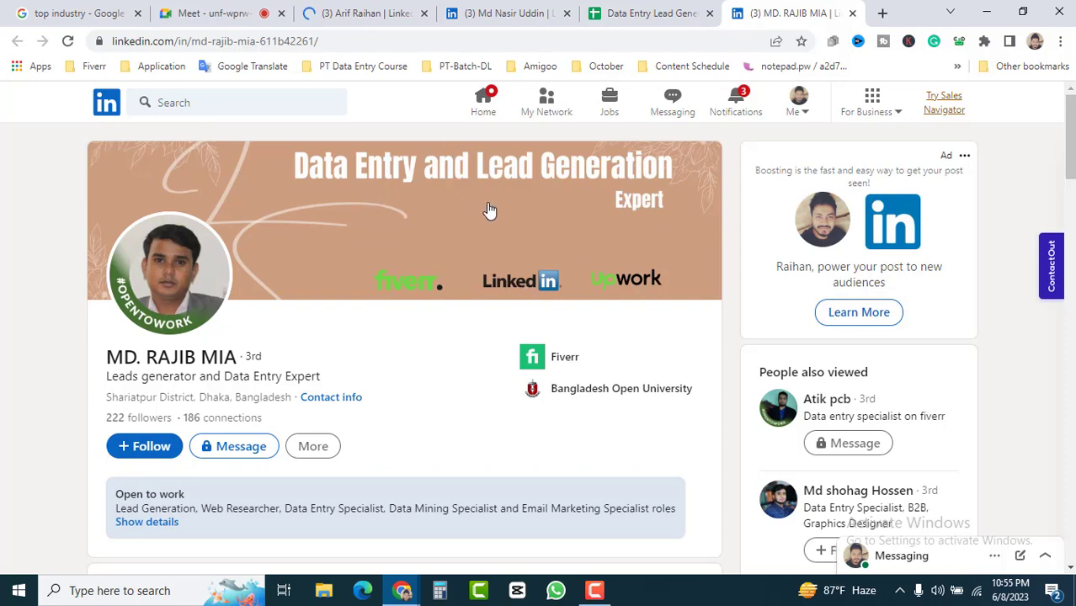
pyautogui.click(508, 15)
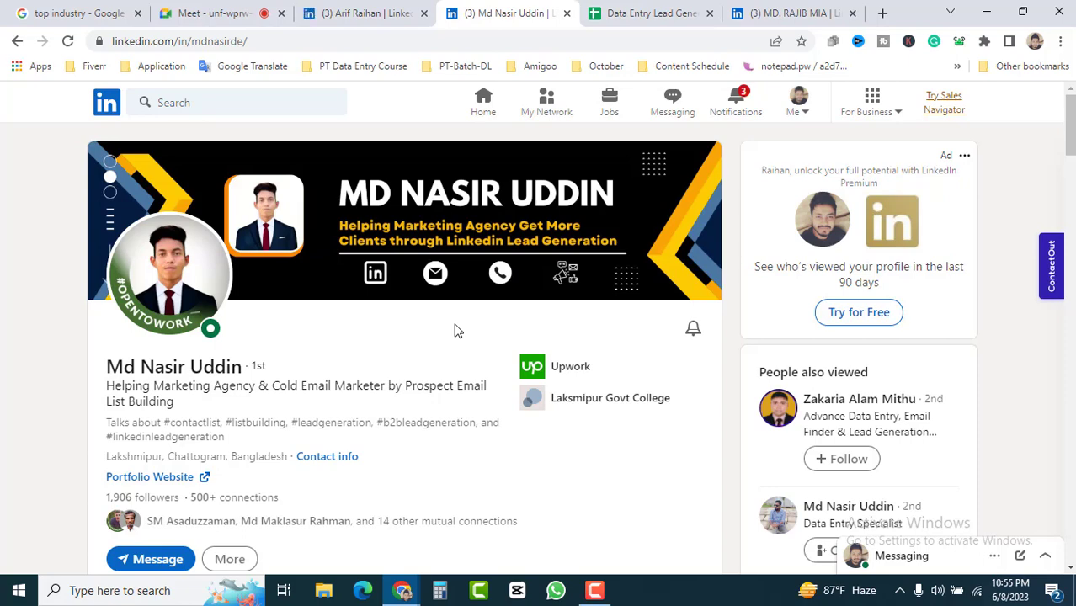
pyautogui.click(808, 12)
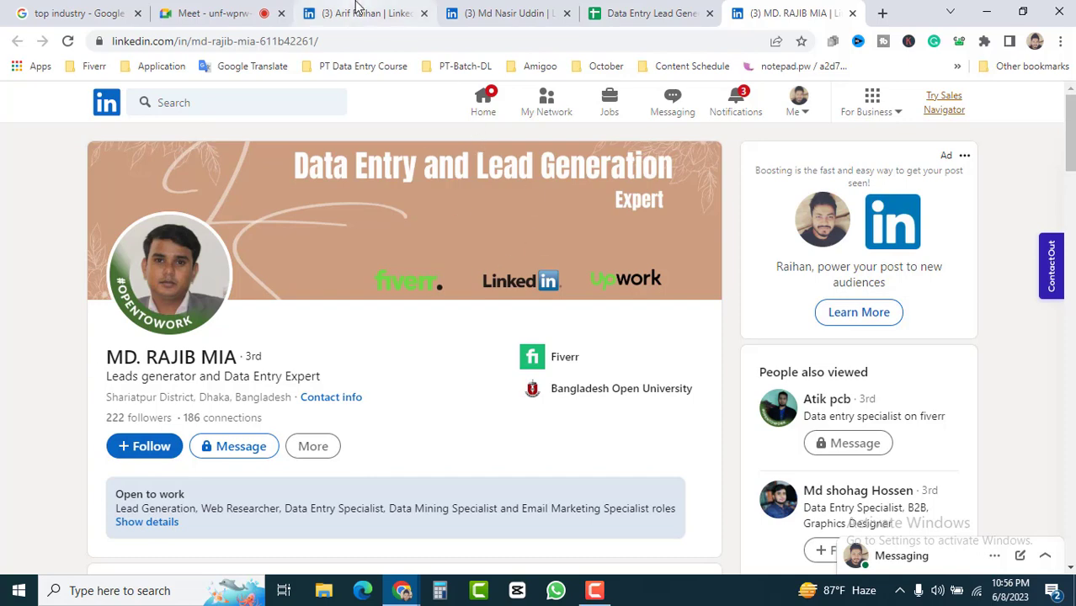
pyautogui.click(357, 12)
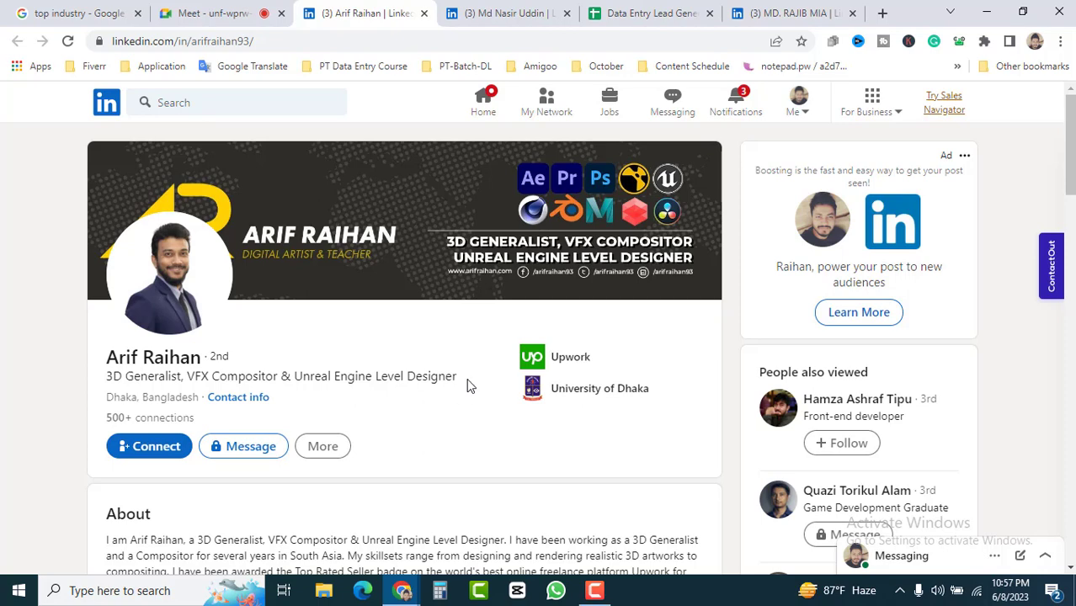
pyautogui.scroll(-1, 539, 404)
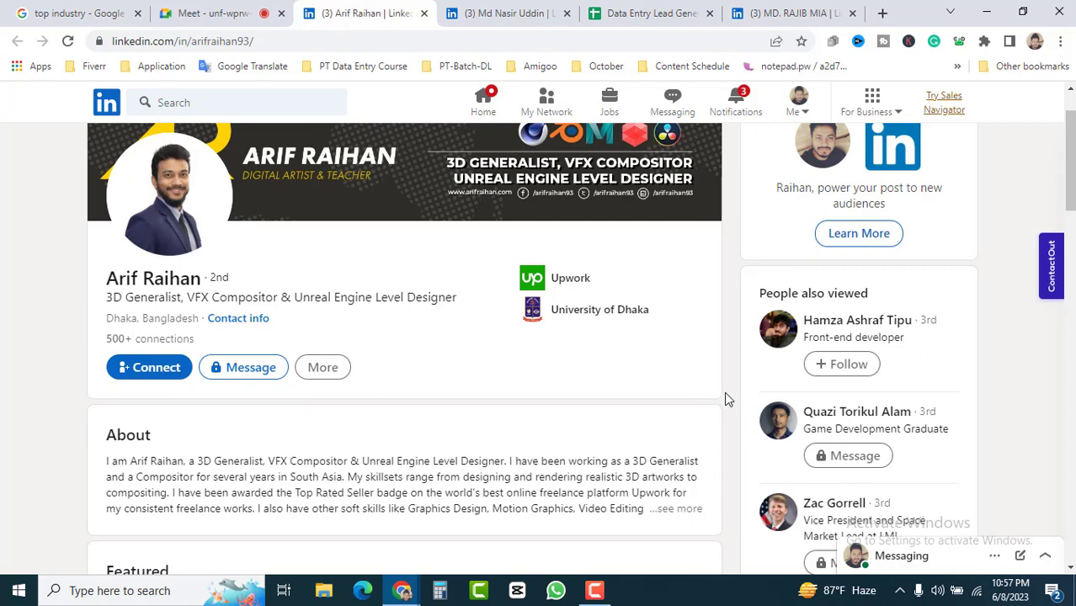
pyautogui.click(791, 12)
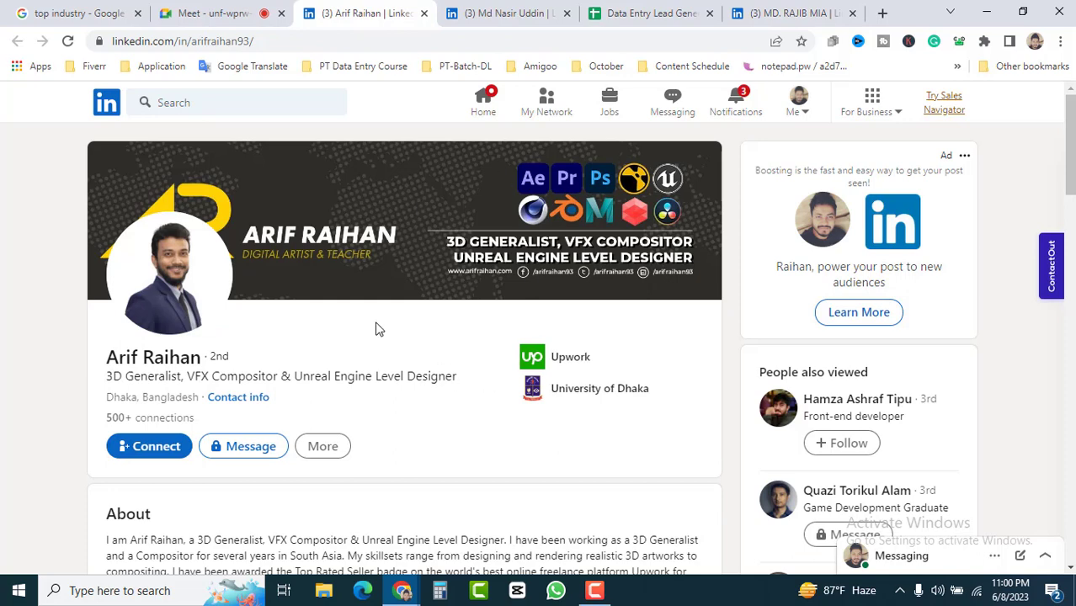
# Expand the About section of the 3D generalist's LinkedIn profile and read its portfolio links, software and skillsets.
pyautogui.scroll(-2, 376, 328)
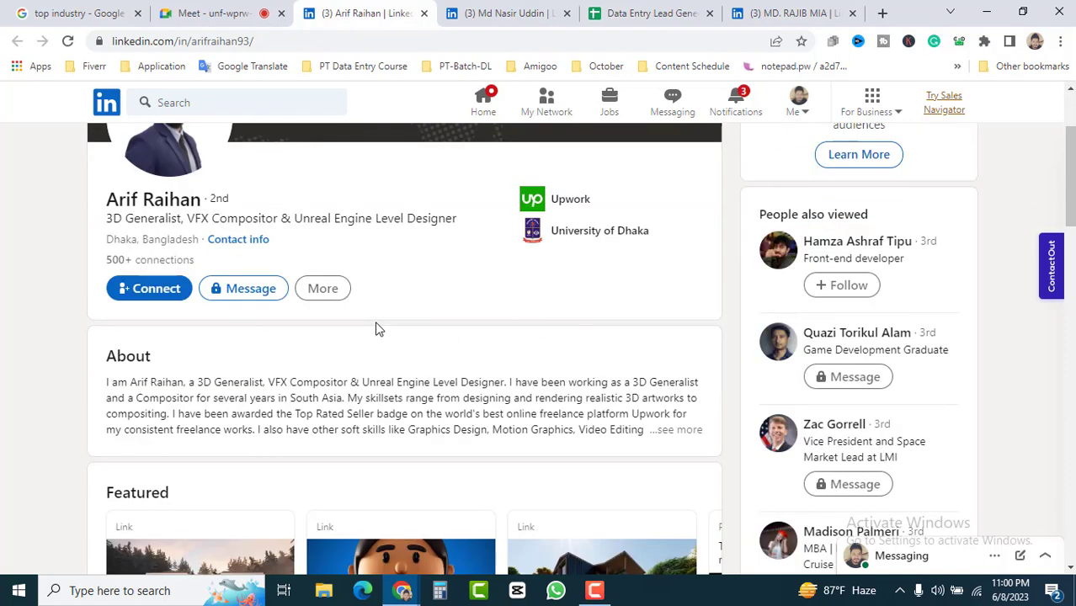
pyautogui.click(548, 421)
pyautogui.scroll(-5, 463, 383)
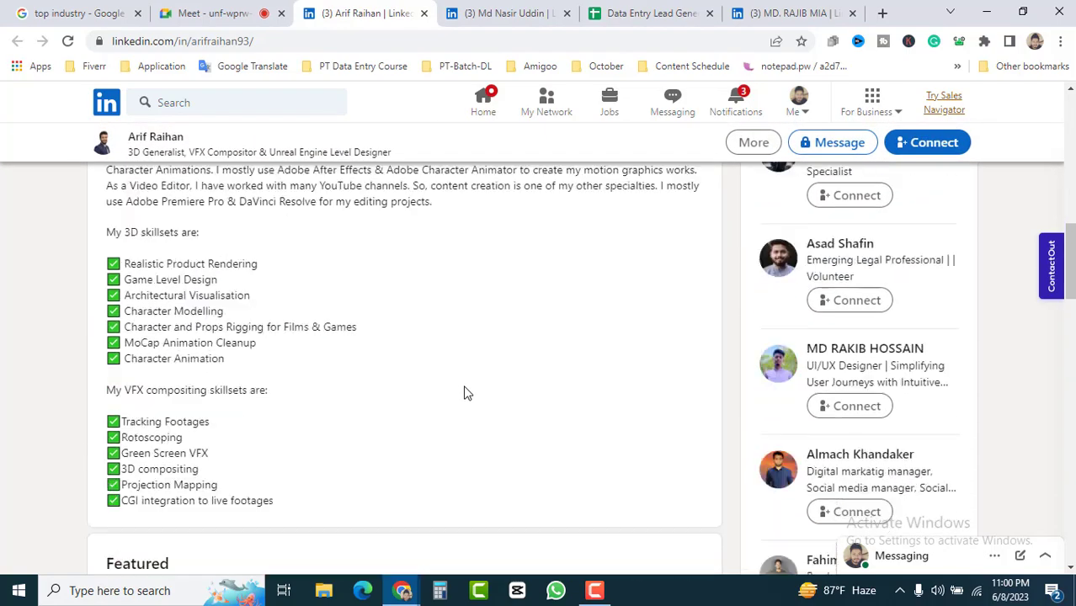
pyautogui.scroll(8, 464, 393)
pyautogui.scroll(-2, 463, 397)
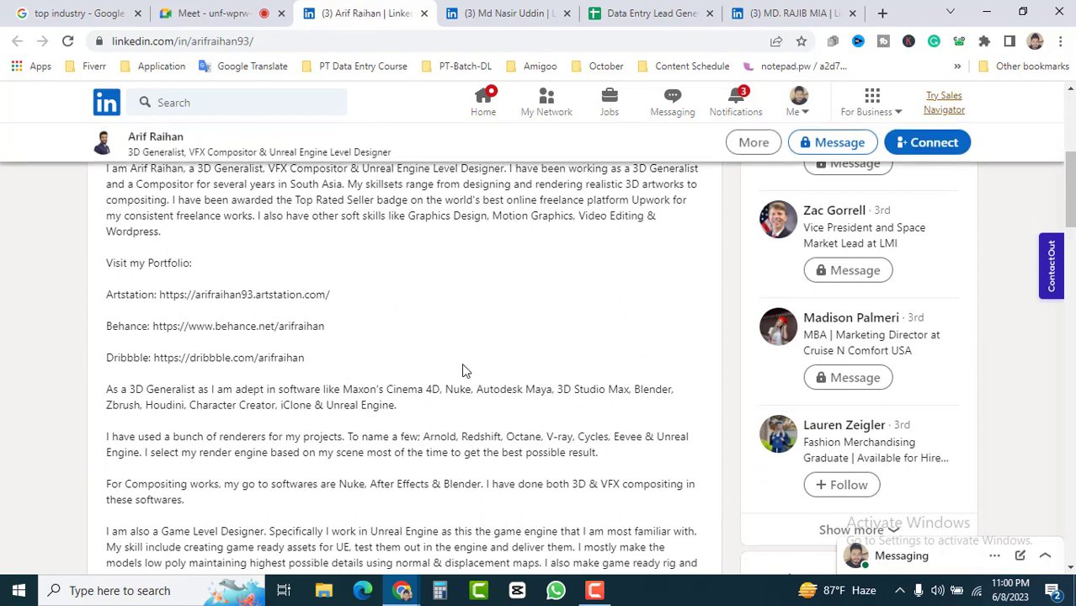
pyautogui.scroll(5, 516, 372)
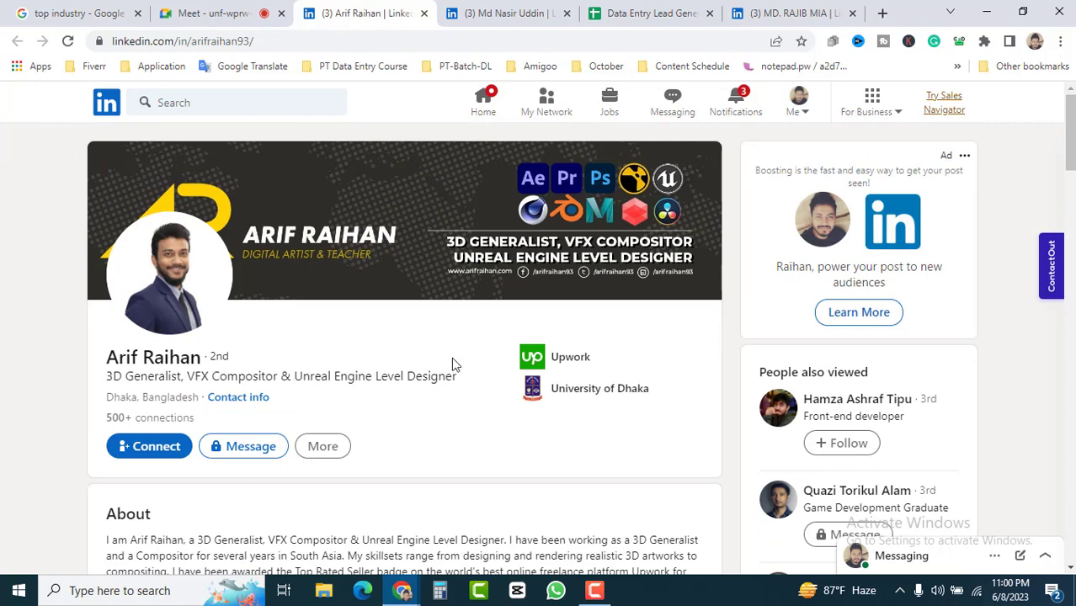
# Send the 3D generalist a LinkedIn connection invitation without a note.
pyautogui.scroll(-1, 459, 338)
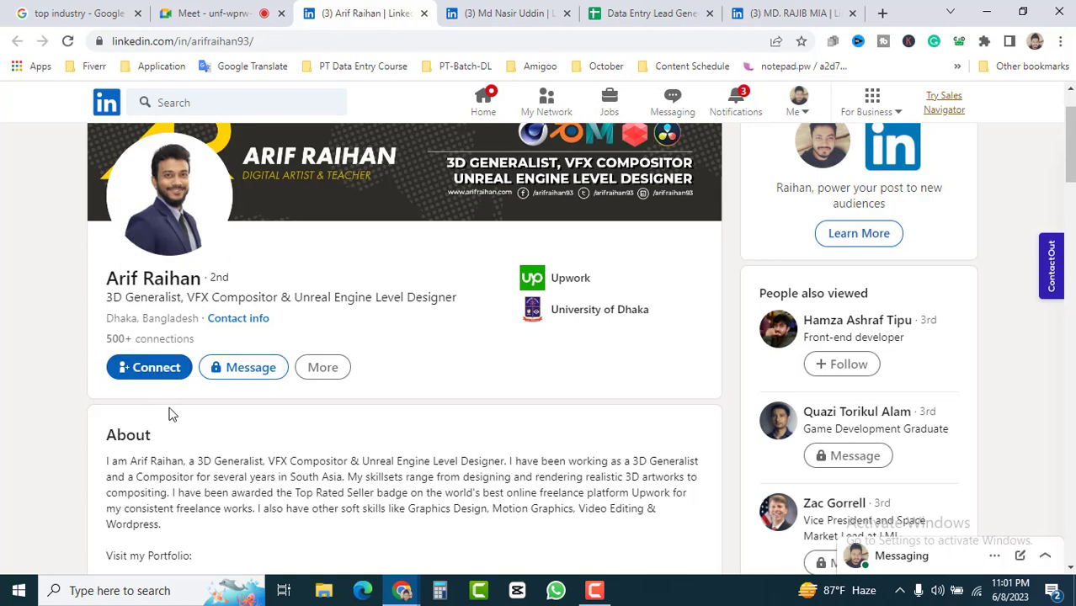
pyautogui.click(157, 372)
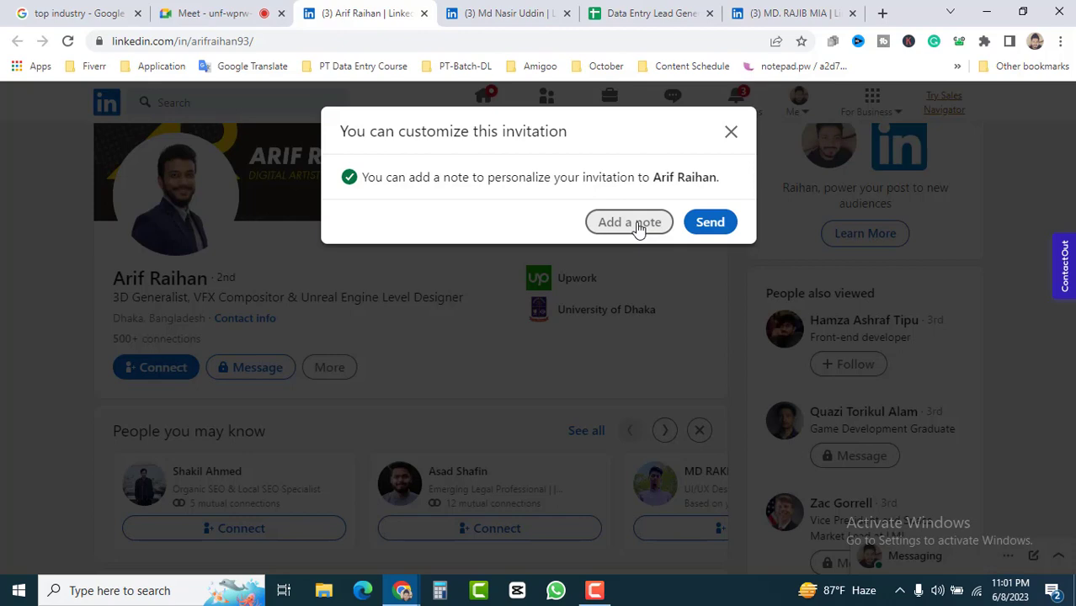
pyautogui.click(711, 223)
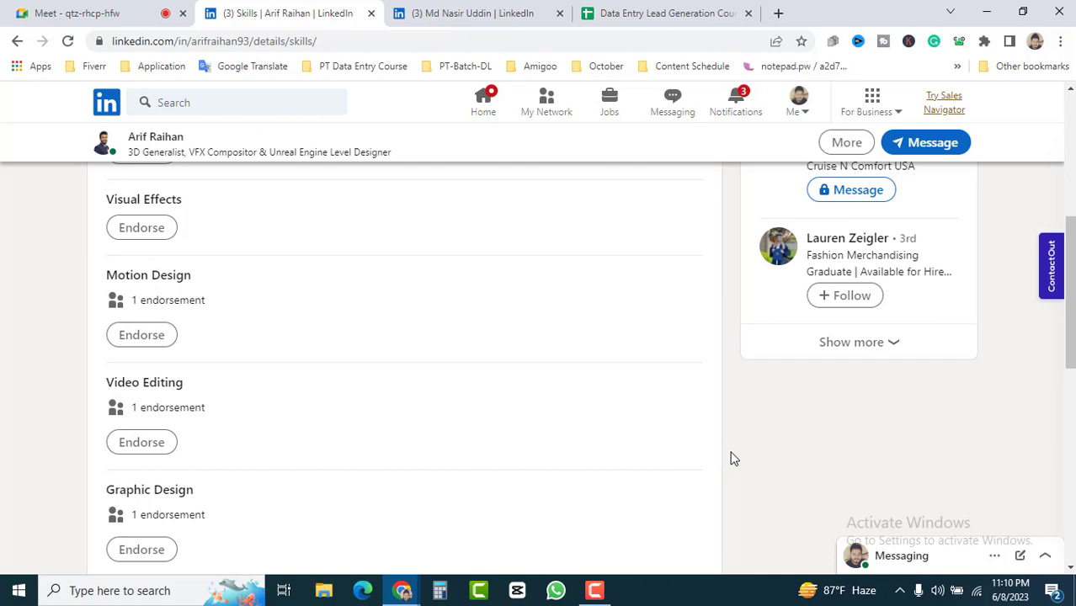
# Review the 3D generalist's full LinkedIn skills list, including its endorsements and passed skill assessments.
pyautogui.scroll(2, 420, 408)
pyautogui.scroll(3, 354, 400)
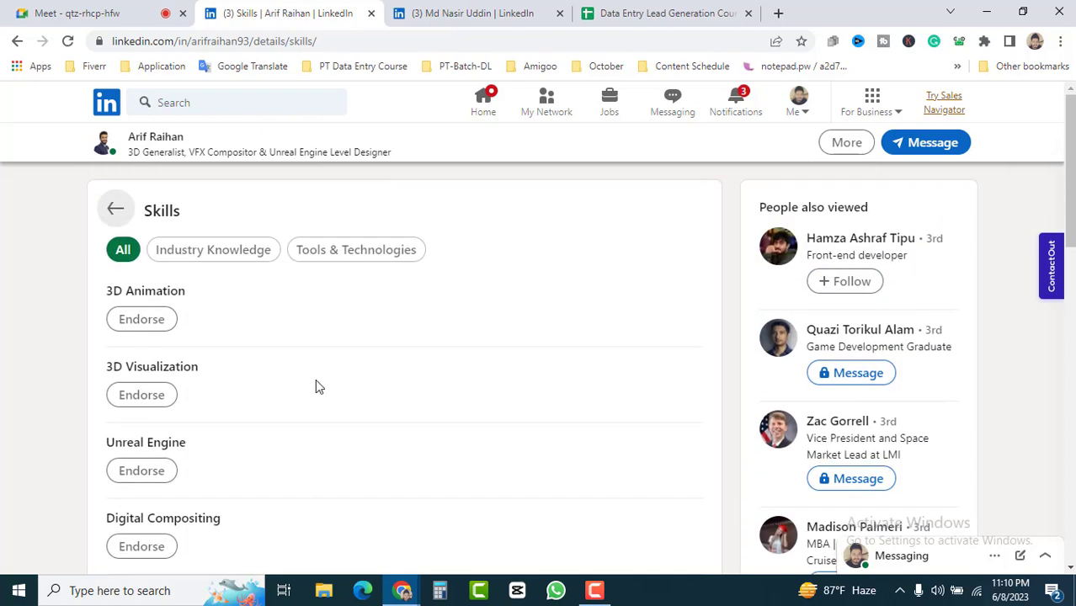
pyautogui.scroll(-4, 313, 385)
pyautogui.scroll(-2, 313, 386)
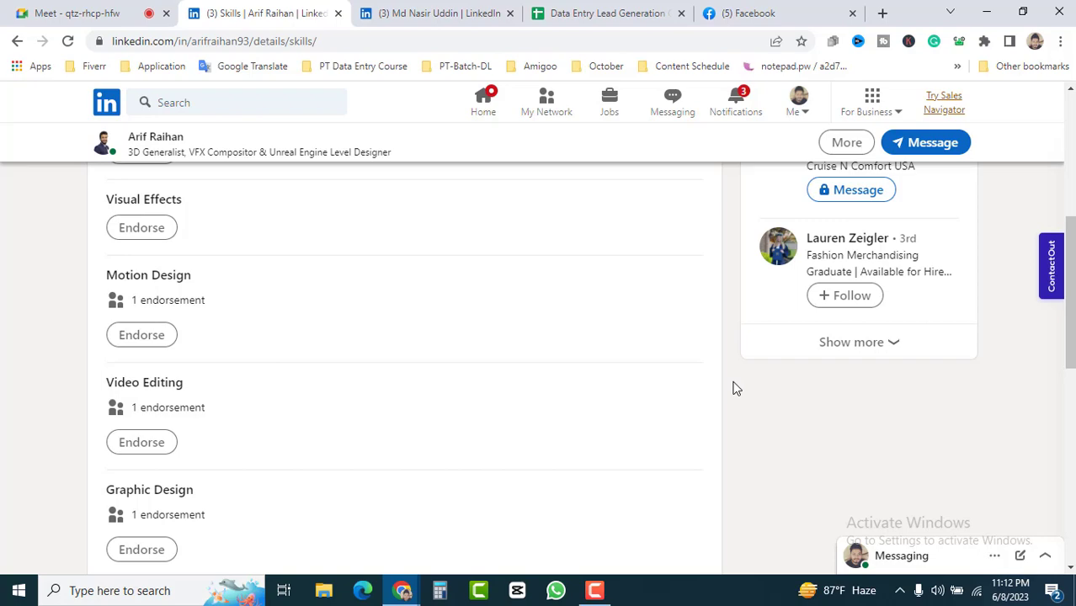
pyautogui.scroll(2, 726, 404)
pyautogui.scroll(-3, 421, 370)
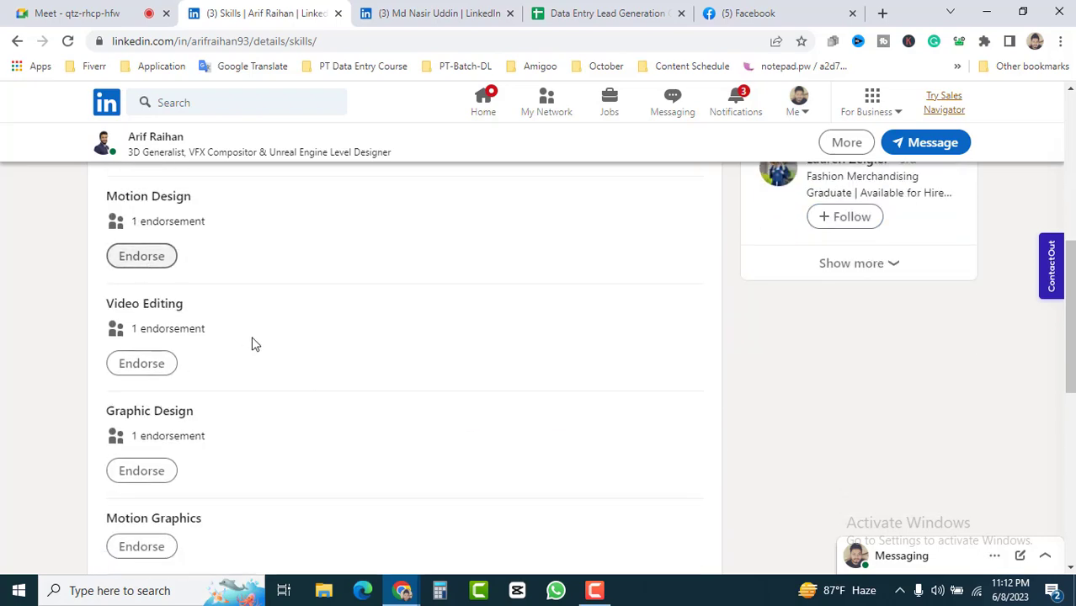
pyautogui.scroll(-3, 207, 379)
pyautogui.scroll(1, 281, 375)
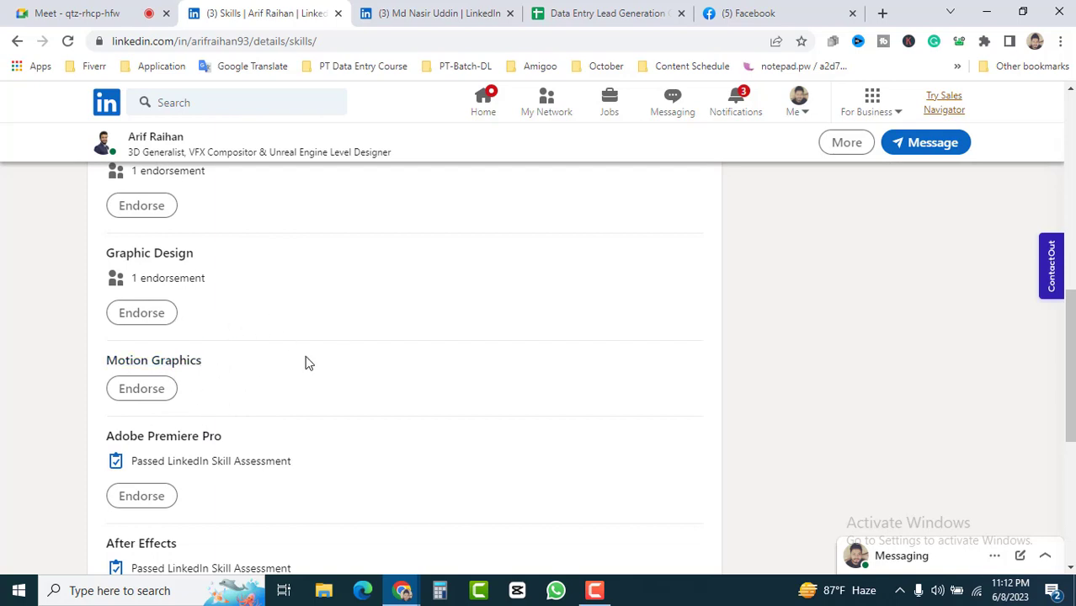
pyautogui.scroll(-2, 354, 367)
pyautogui.scroll(3, 396, 379)
pyautogui.scroll(2, 383, 385)
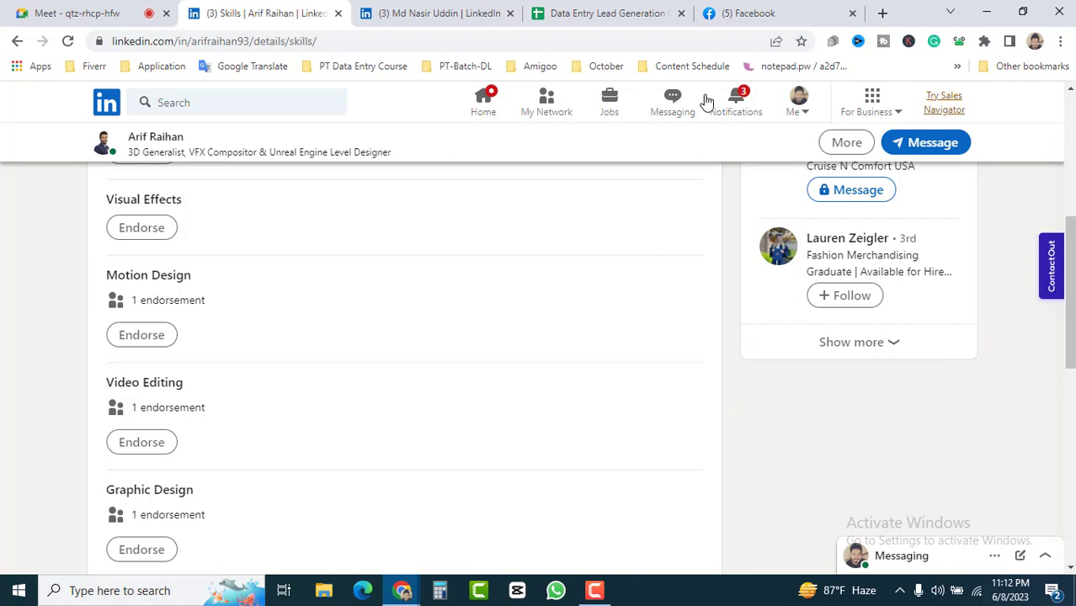
# Return to the start of the skills list and go back to the 3D generalist's main LinkedIn profile.
pyautogui.click(603, 17)
pyautogui.scroll(4, 720, 429)
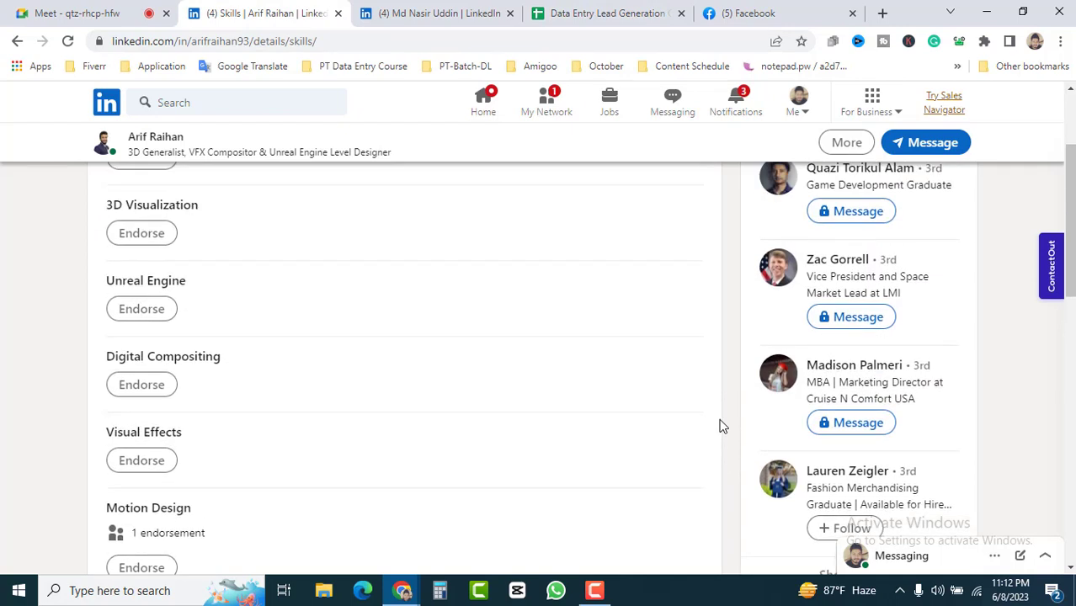
pyautogui.scroll(1, 722, 419)
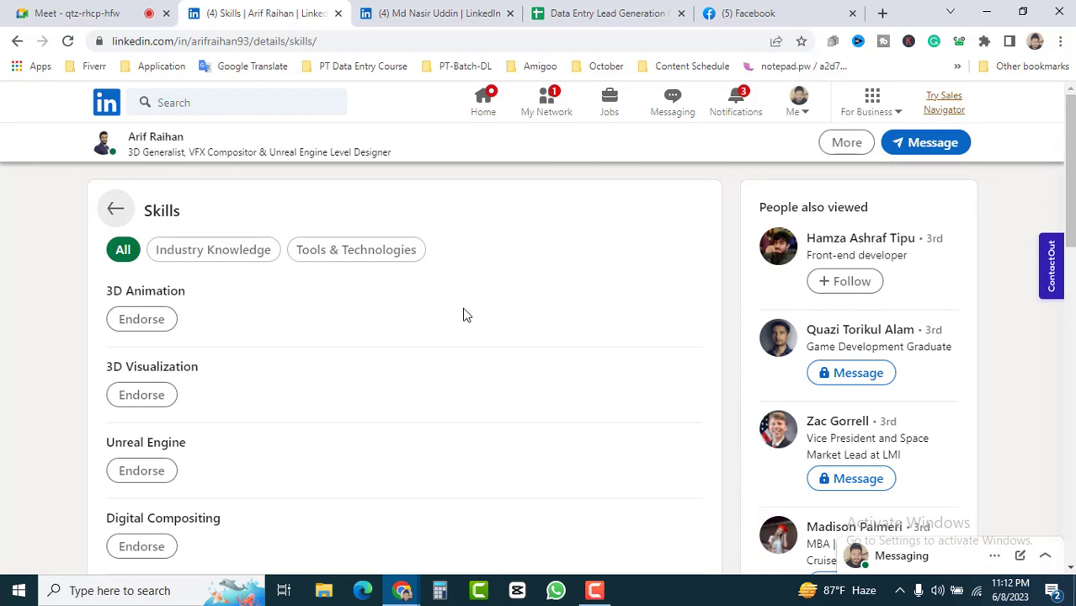
pyautogui.click(116, 209)
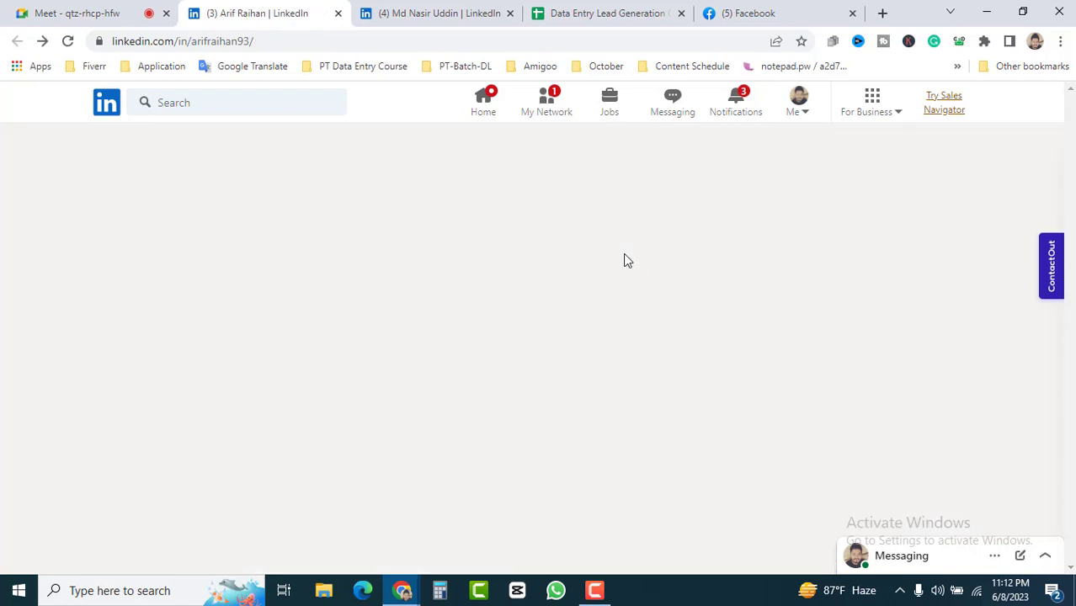